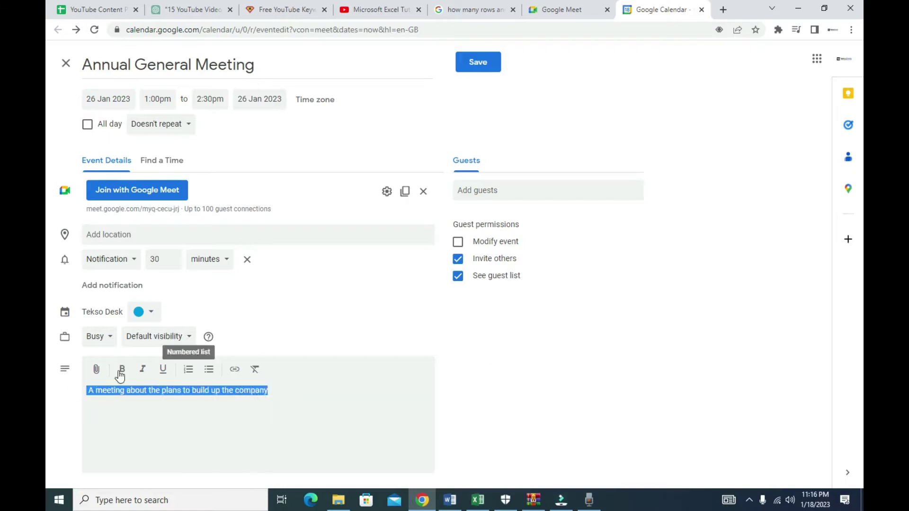
Bold the meeting description, save the event, and reopen the saved meeting for editing
left_click(96, 369)
left_click(742, 88)
left_click(523, 190)
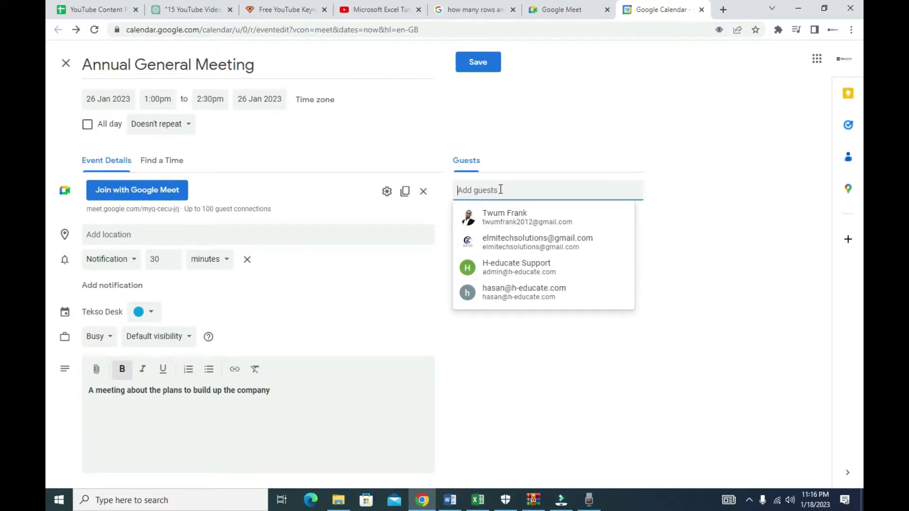
left_click_drag(126, 209, 181, 209)
left_click(487, 191)
left_click(478, 62)
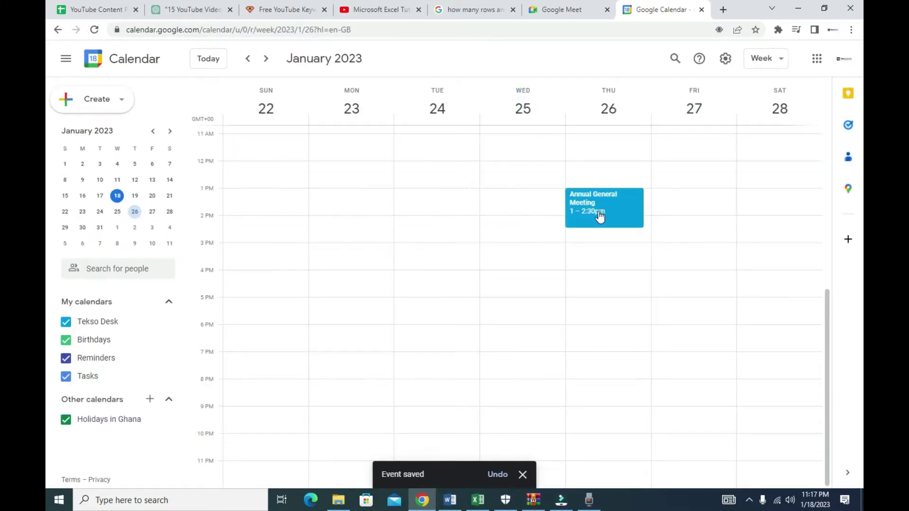
left_click(597, 210)
left_click(450, 195)
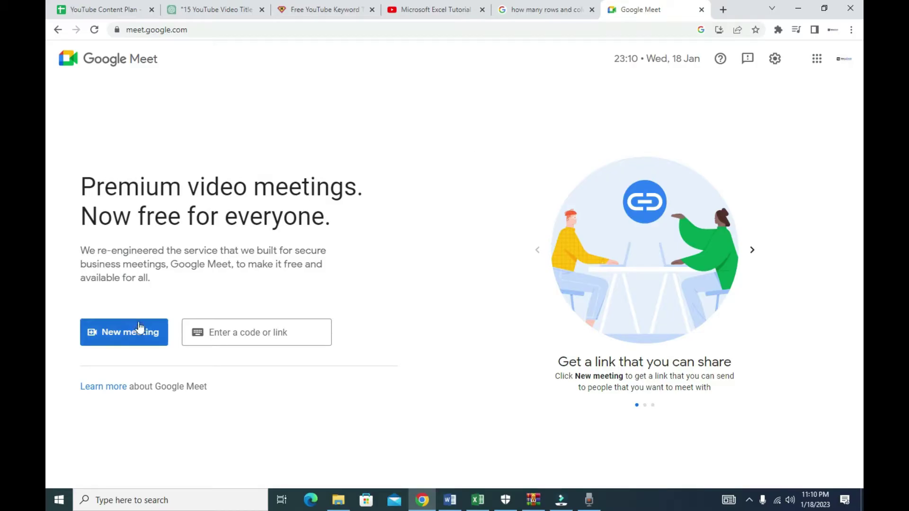
In the Meet call, show participants, turn the camera off, and toggle live captions on then off
left_click(221, 332)
left_click(758, 463)
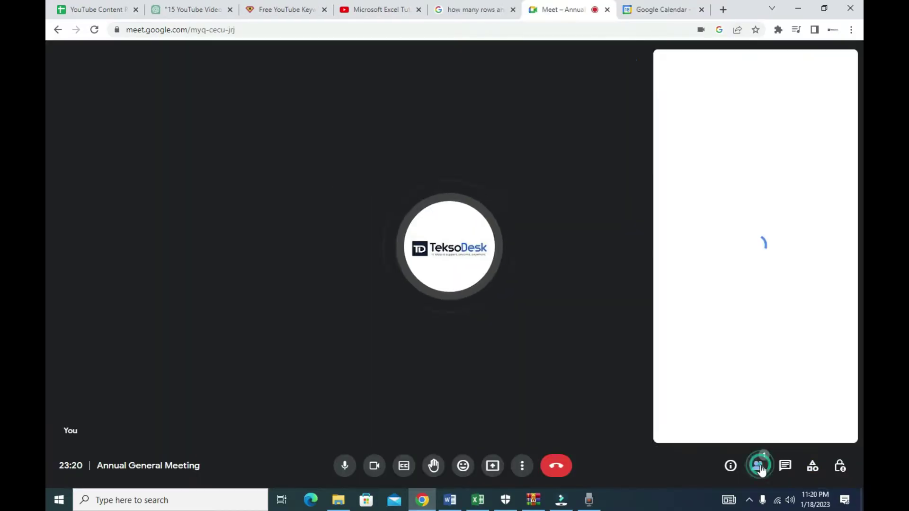
left_click(374, 466)
left_click(404, 466)
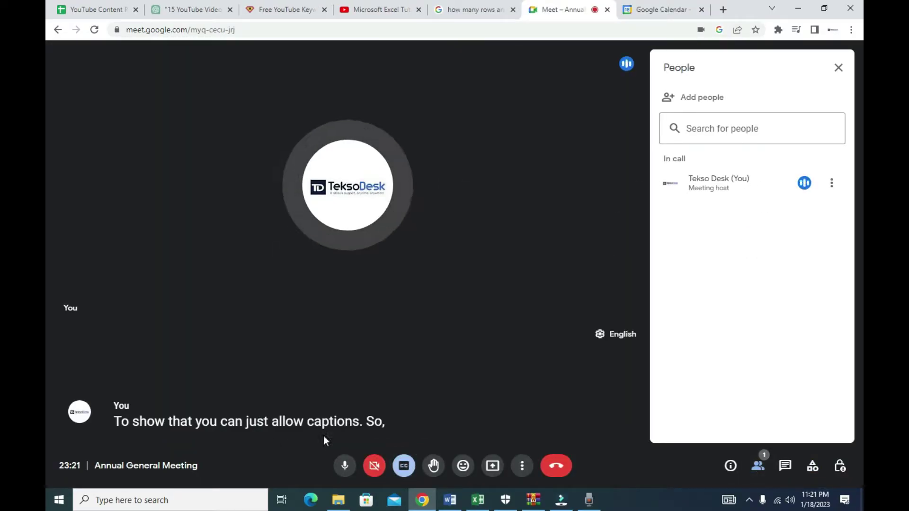
left_click(404, 466)
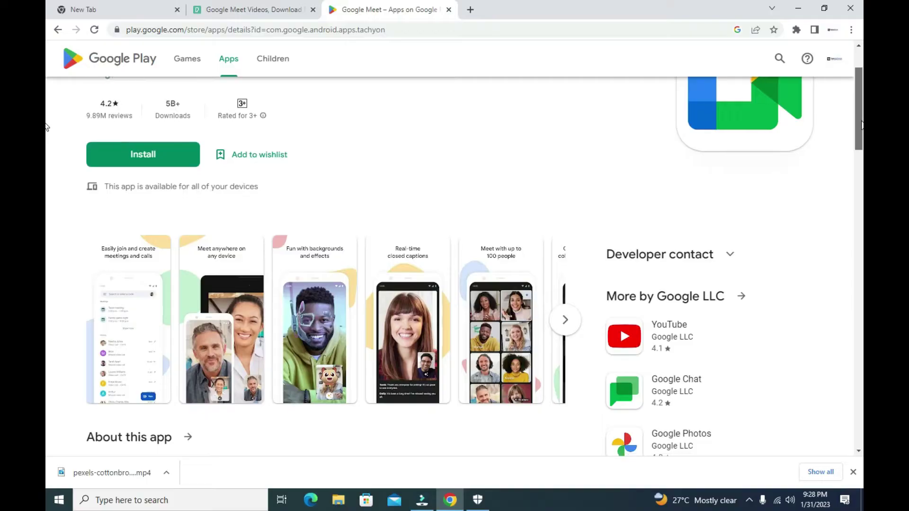
Bring up a new Chrome tab with the Google search start page
scroll(787, 168, "down", 3)
left_click(564, 185)
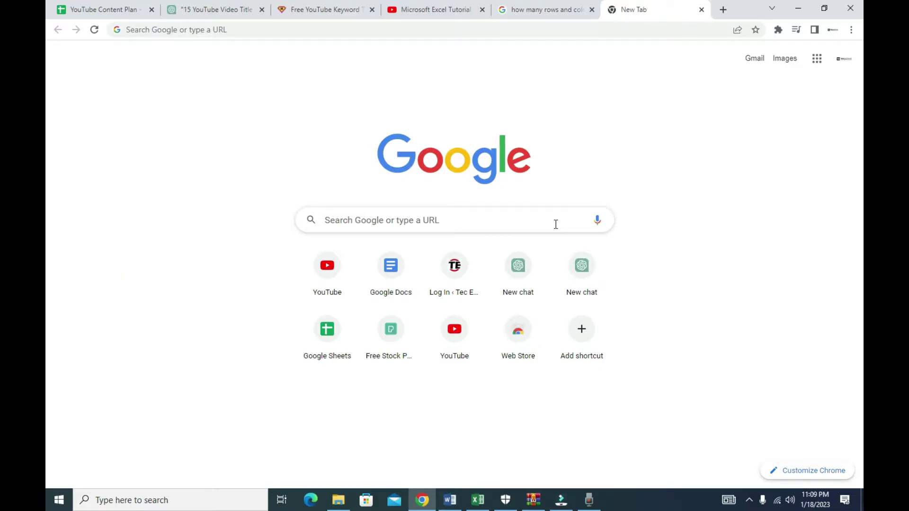
Search Google for 'google meet' using the search box suggestion
left_click(502, 223)
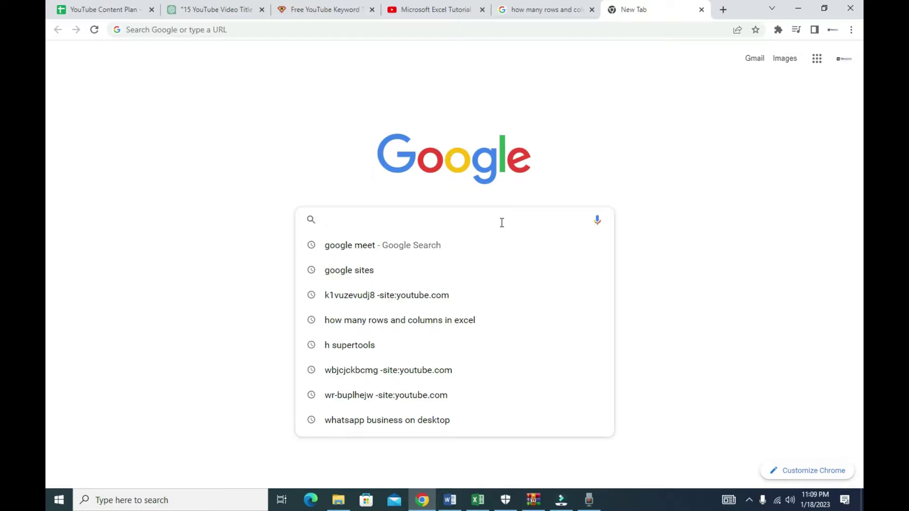
type("google meet")
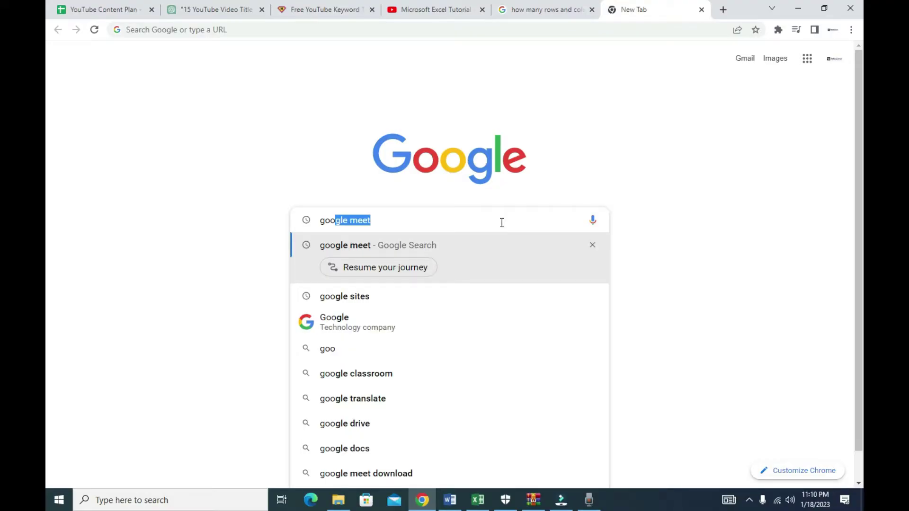
left_click(395, 247)
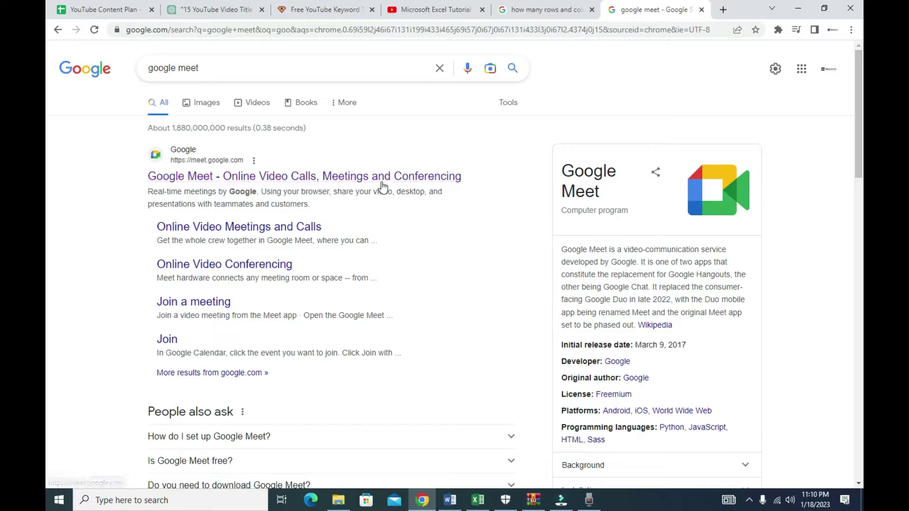
From the Google Meet site, use New meeting > Schedule in Google Calendar to create a Meet-linked event
left_click(236, 178)
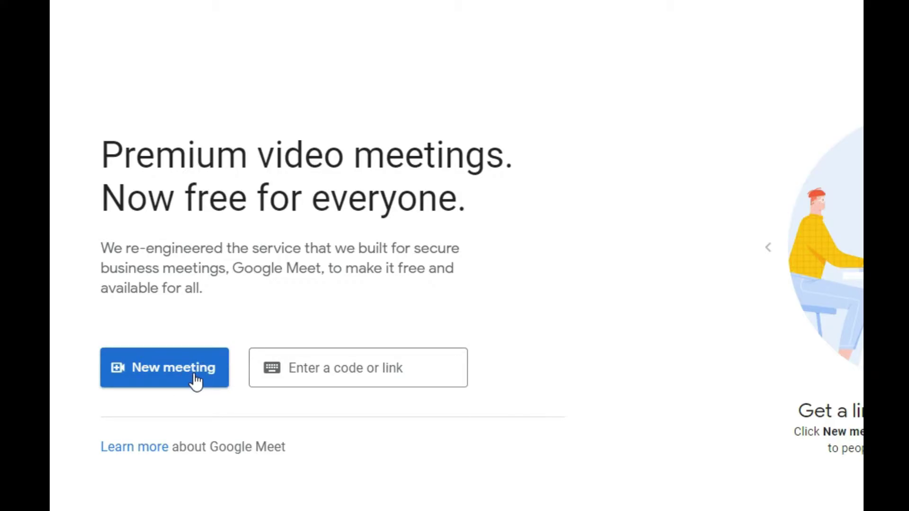
left_click(303, 368)
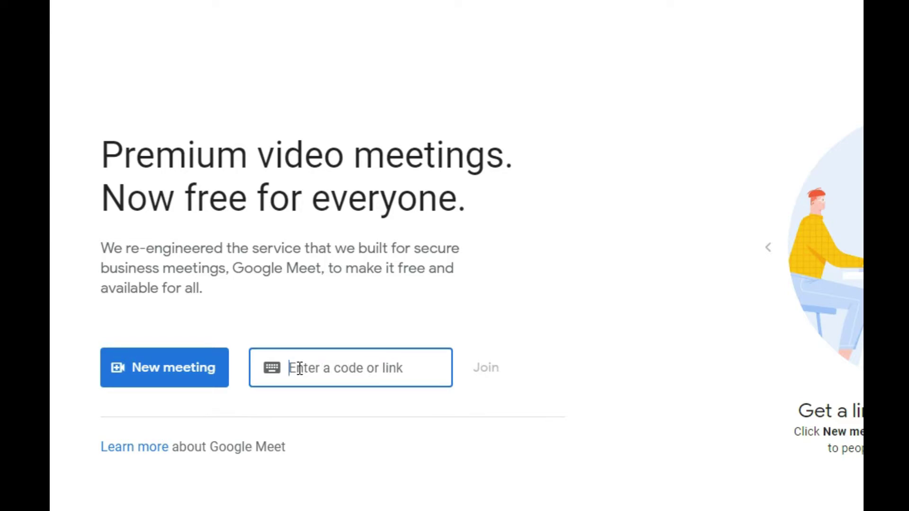
left_click(163, 381)
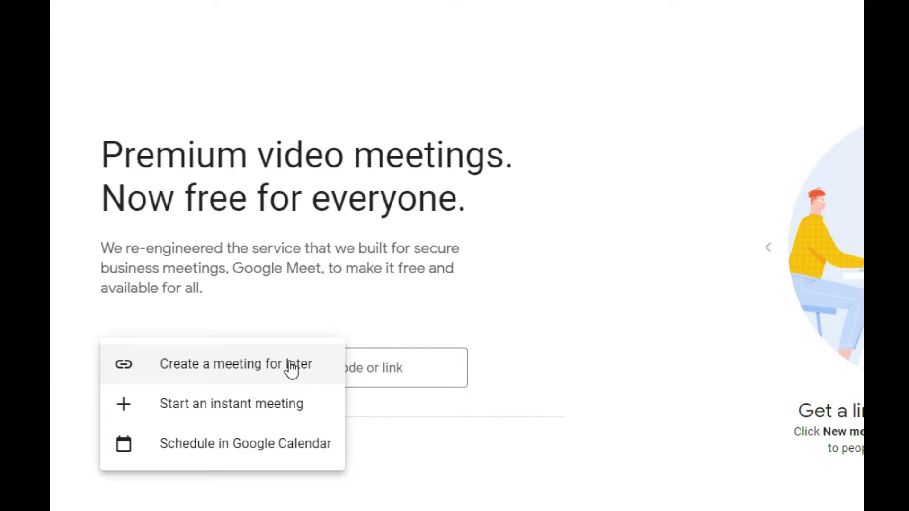
left_click(203, 452)
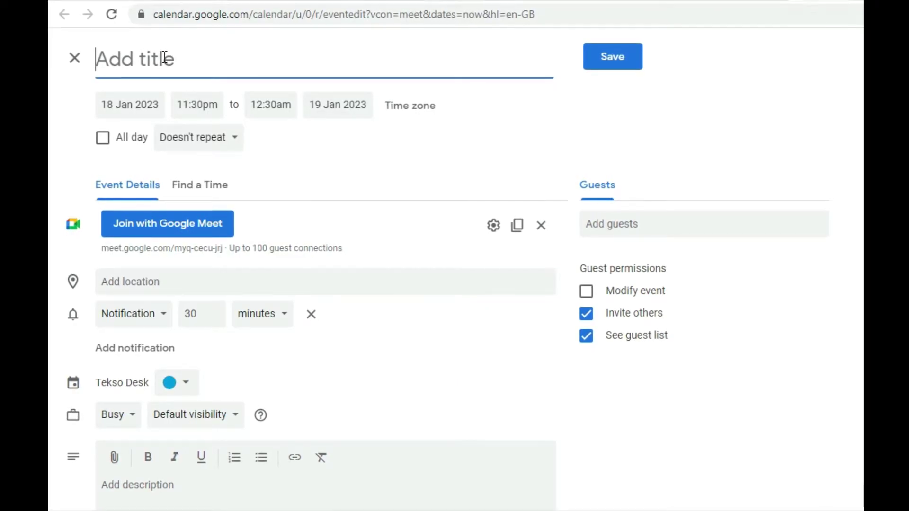
Enter 'Annual General Meeting' as the event title
left_click(164, 58)
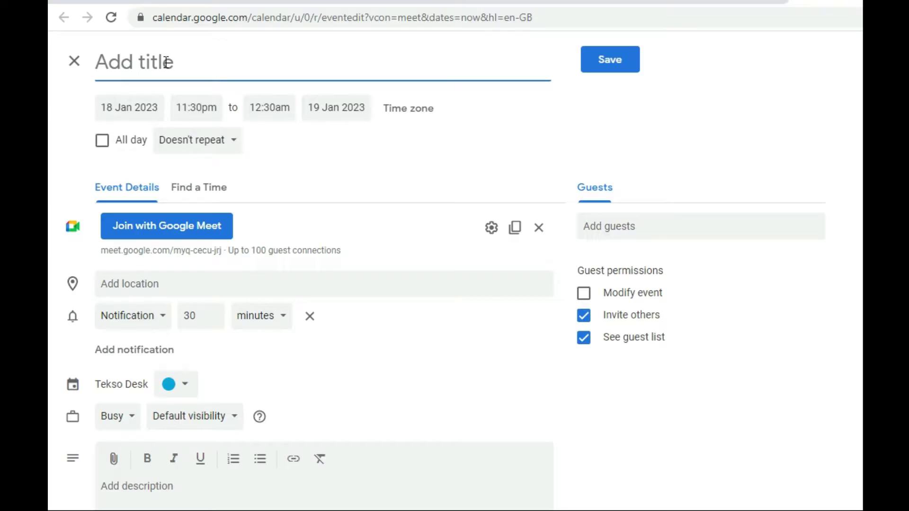
type("A")
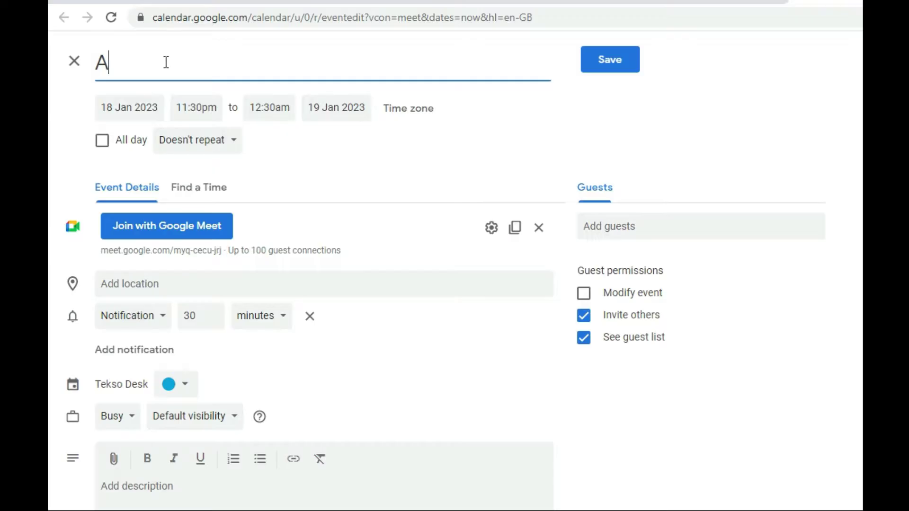
type("nnual General Meeting")
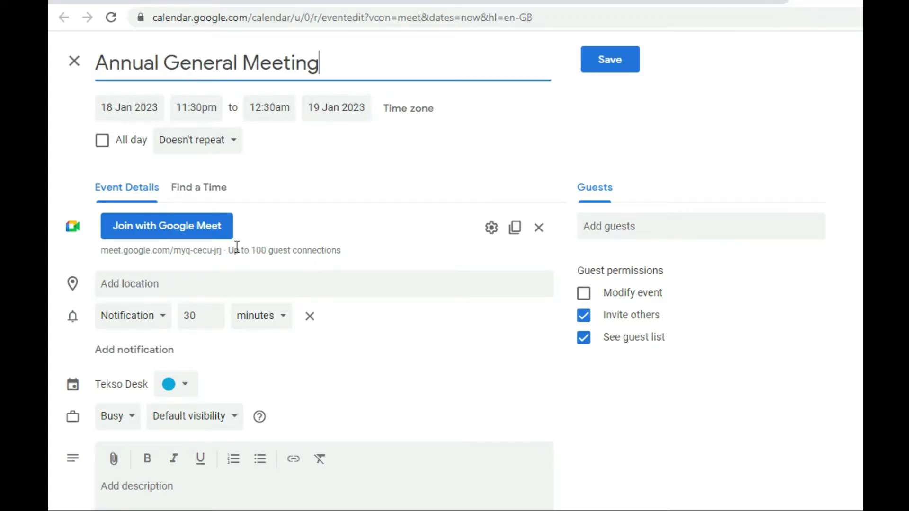
left_click(137, 107)
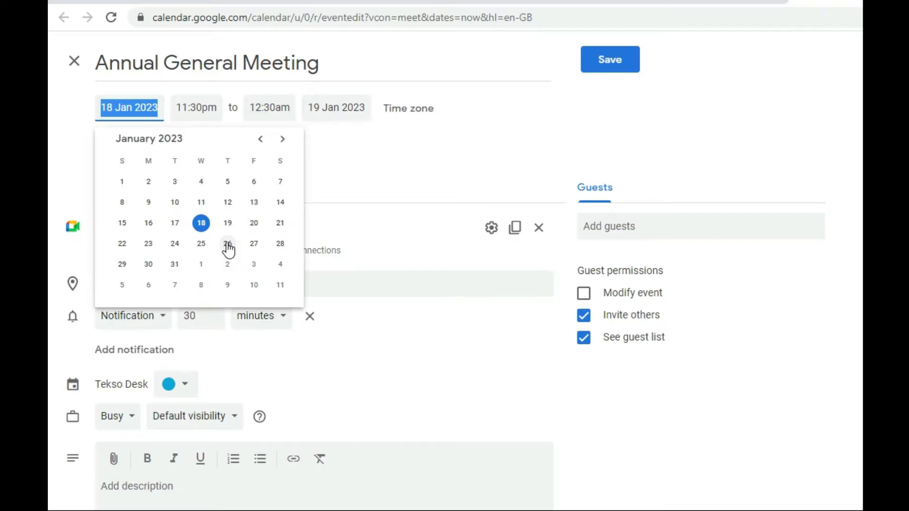
Set the event date to 26 January 2023, starting 1:00pm and ending 2:30pm
left_click(228, 243)
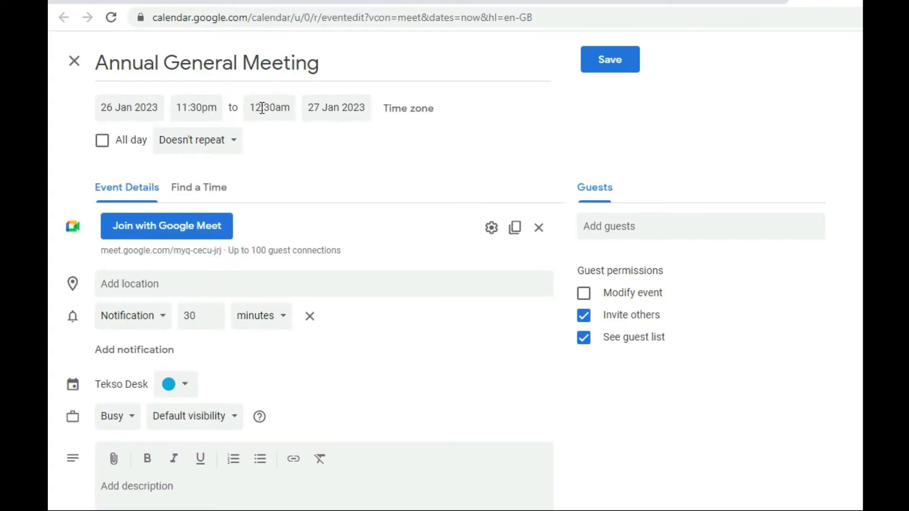
left_click(205, 110)
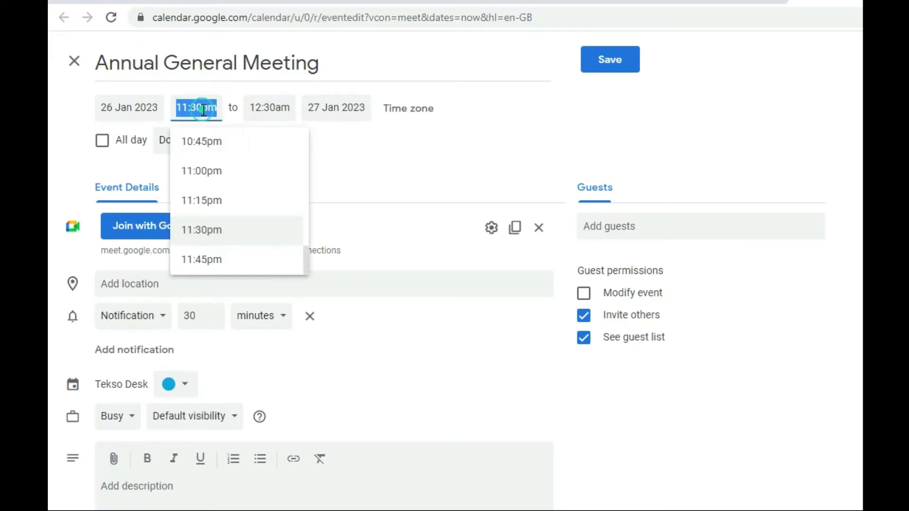
left_click_drag(305, 257, 302, 204)
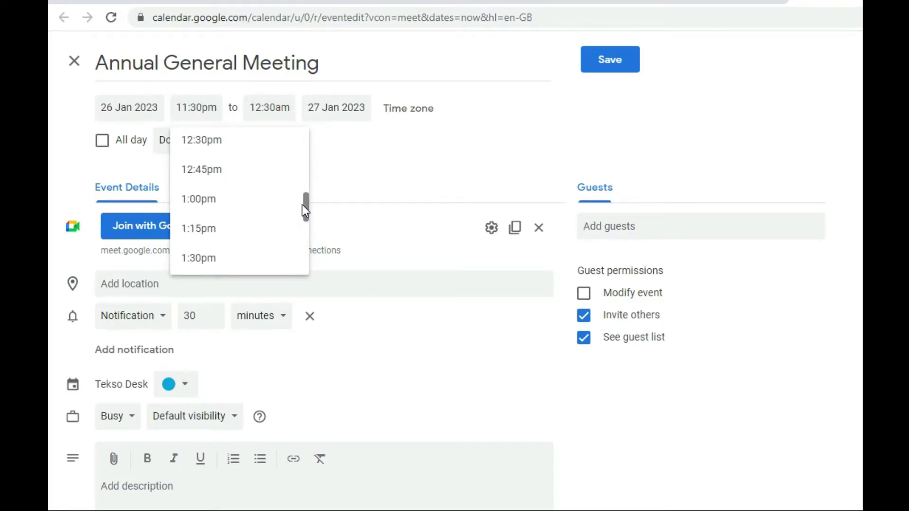
left_click(203, 199)
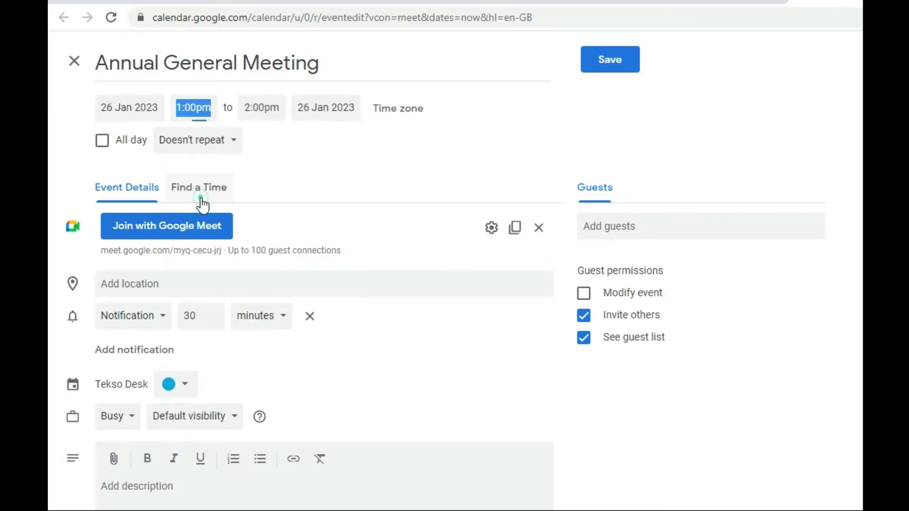
left_click(279, 109)
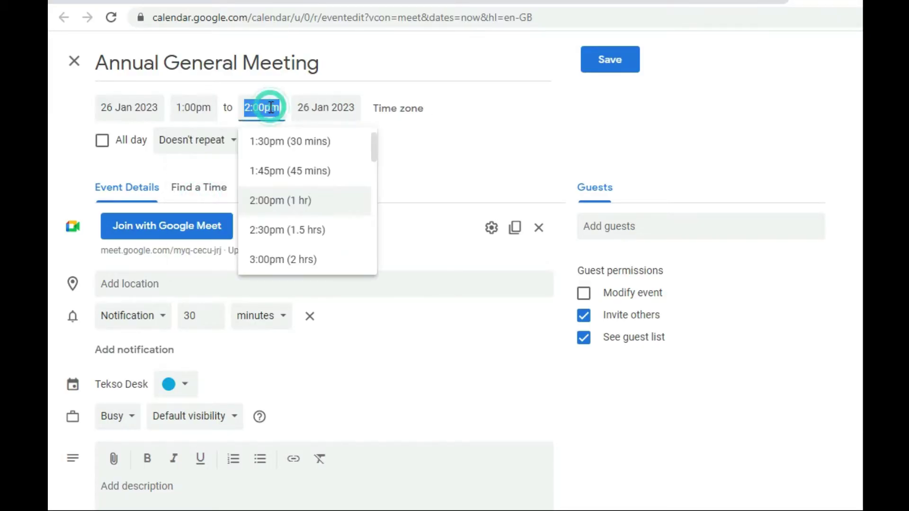
left_click(271, 230)
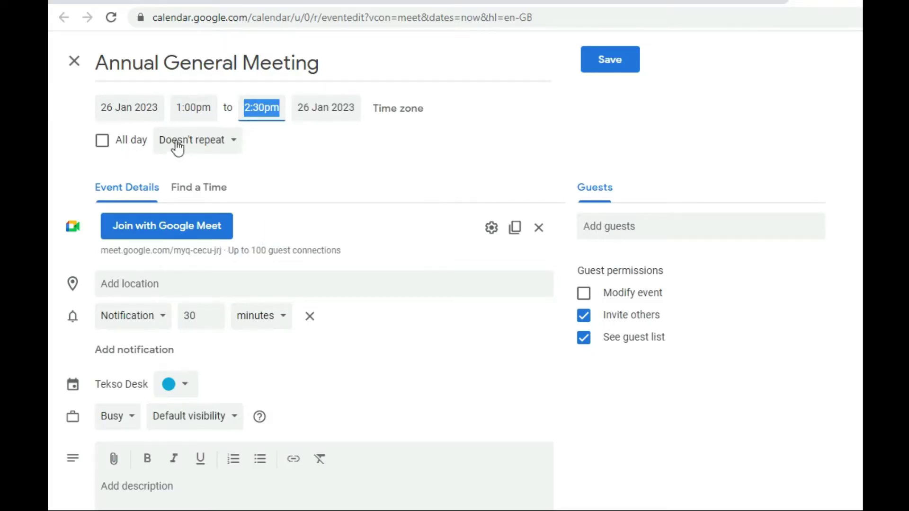
left_click(401, 116)
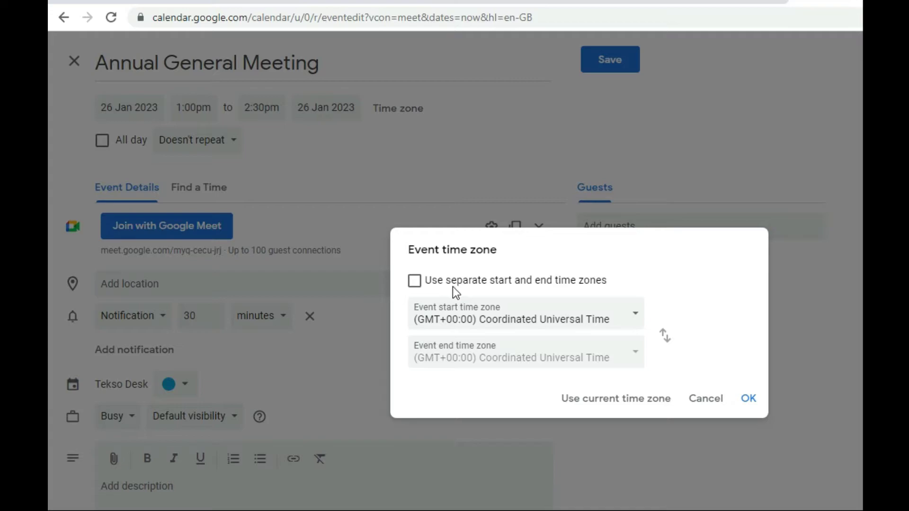
Cancel the time zone dialog and toggle All day on then off, keeping 1:00–2:30pm
left_click(699, 398)
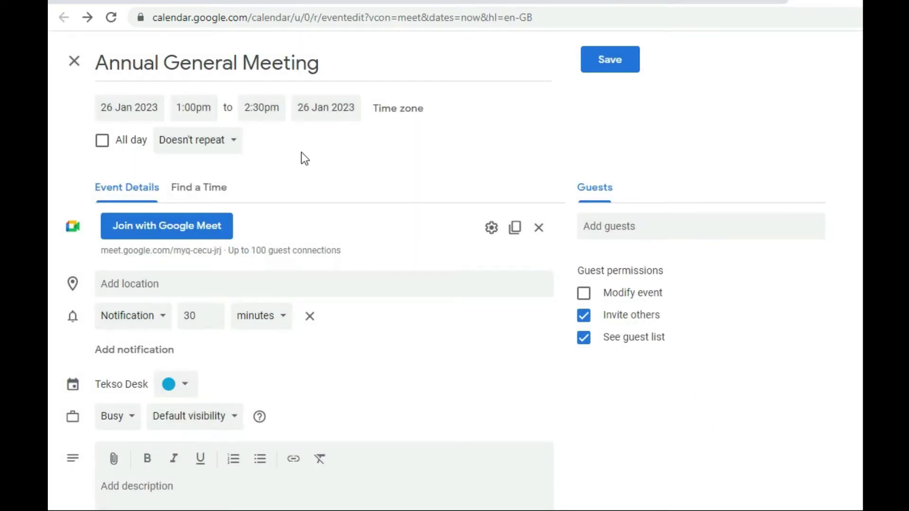
left_click(102, 141)
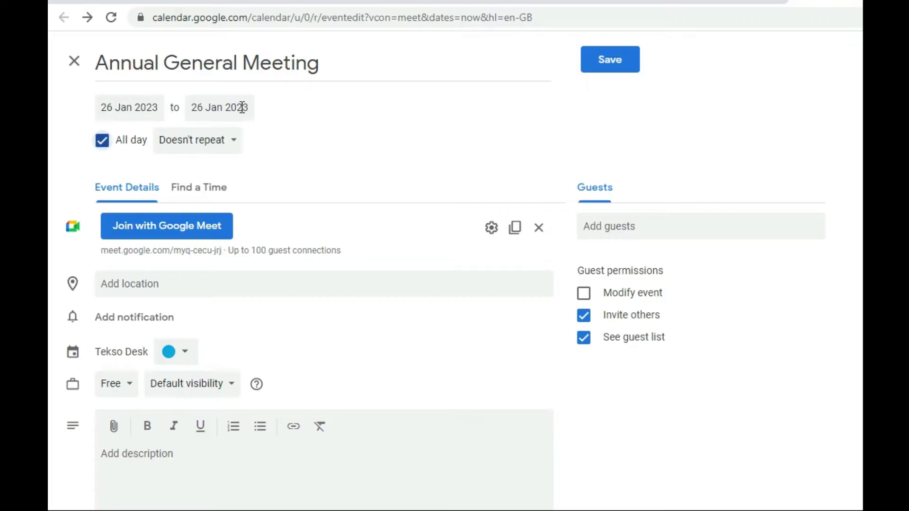
left_click(102, 141)
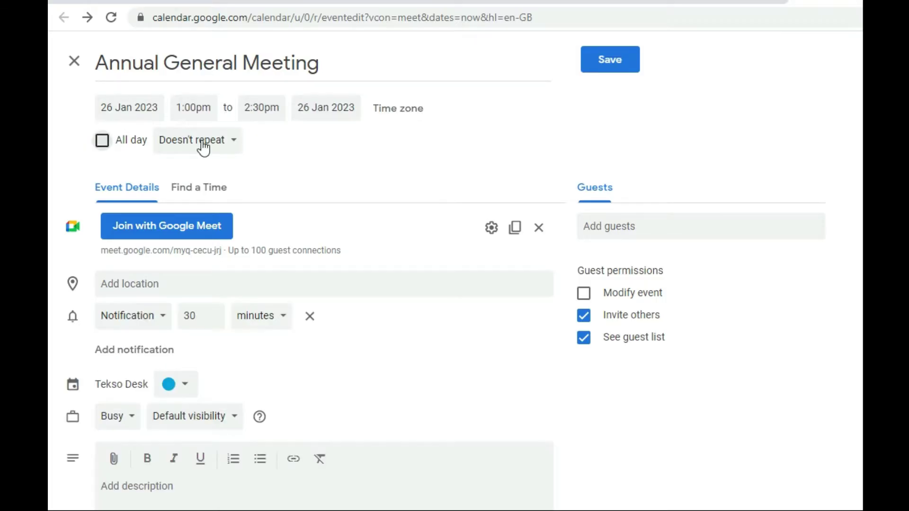
left_click(233, 144)
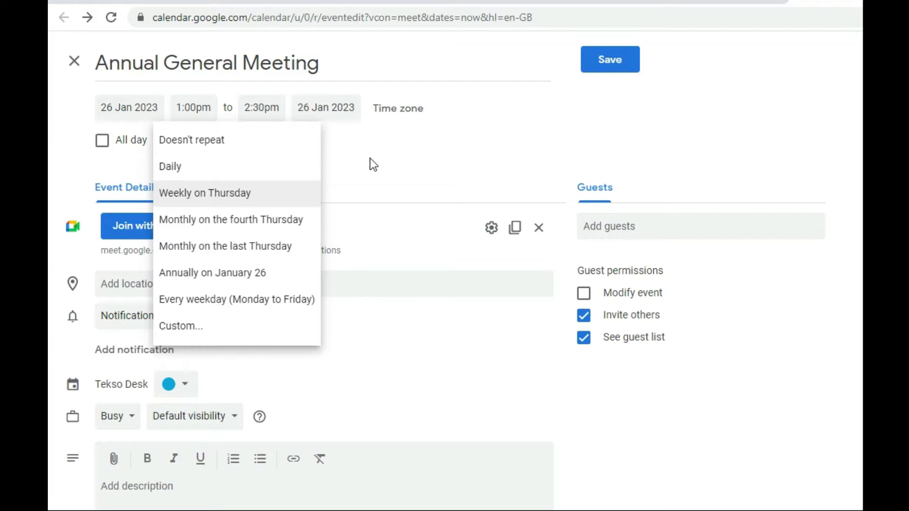
left_click(345, 156)
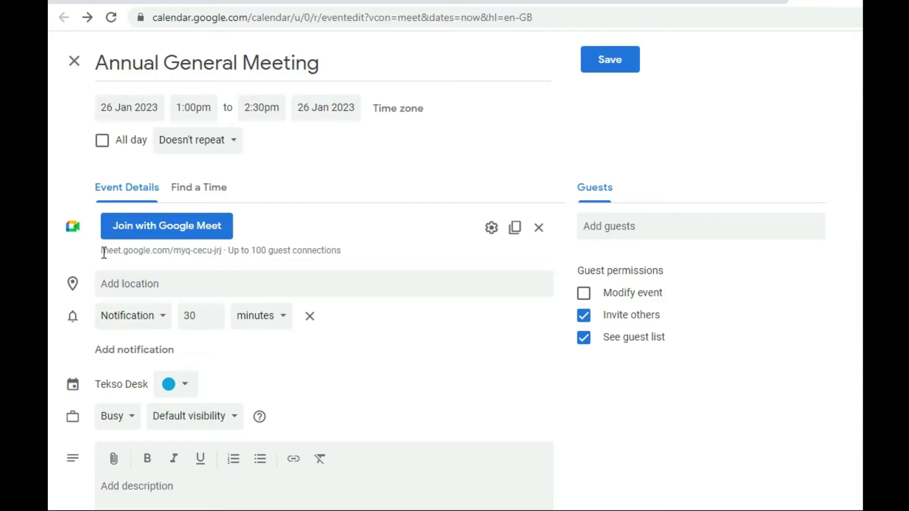
left_click_drag(103, 253, 222, 251)
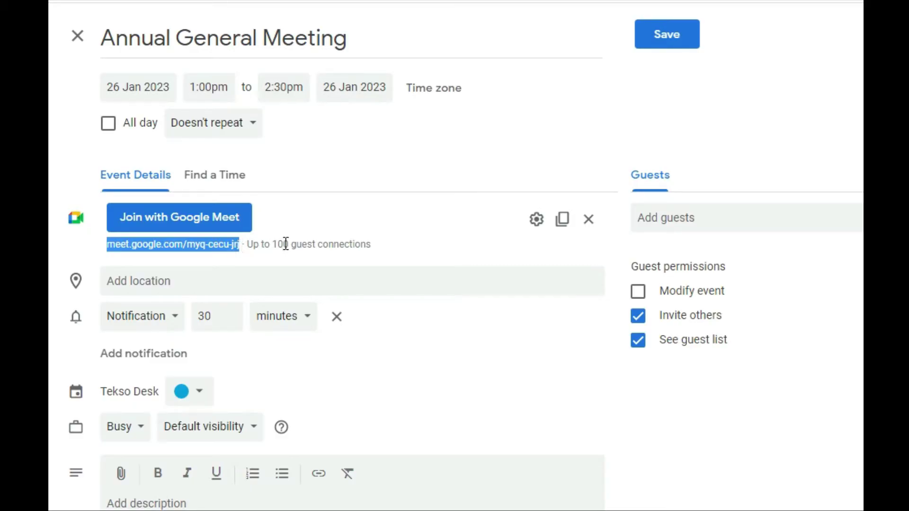
left_click_drag(288, 244, 275, 245)
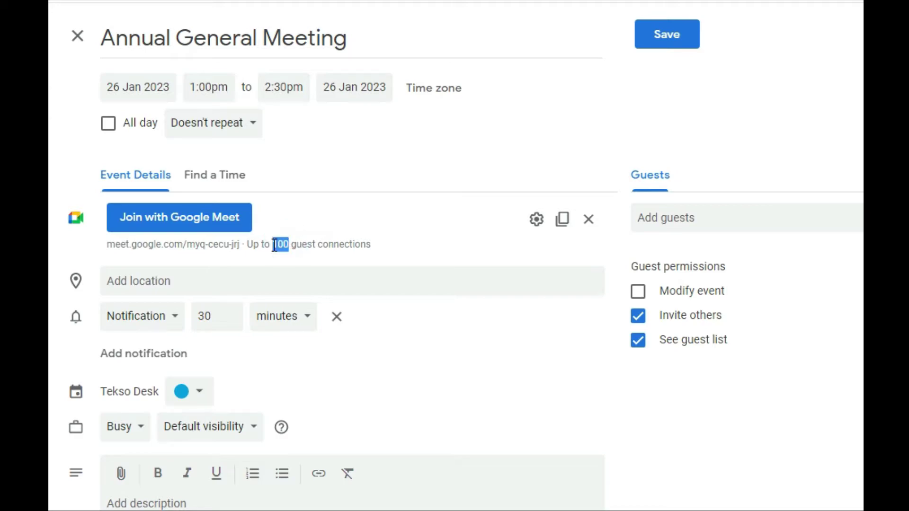
left_click_drag(374, 244, 275, 244)
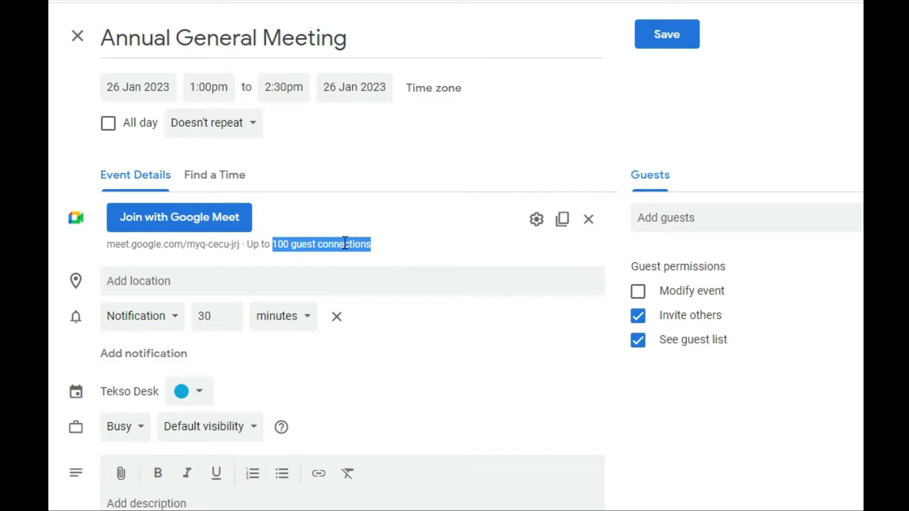
left_click(138, 280)
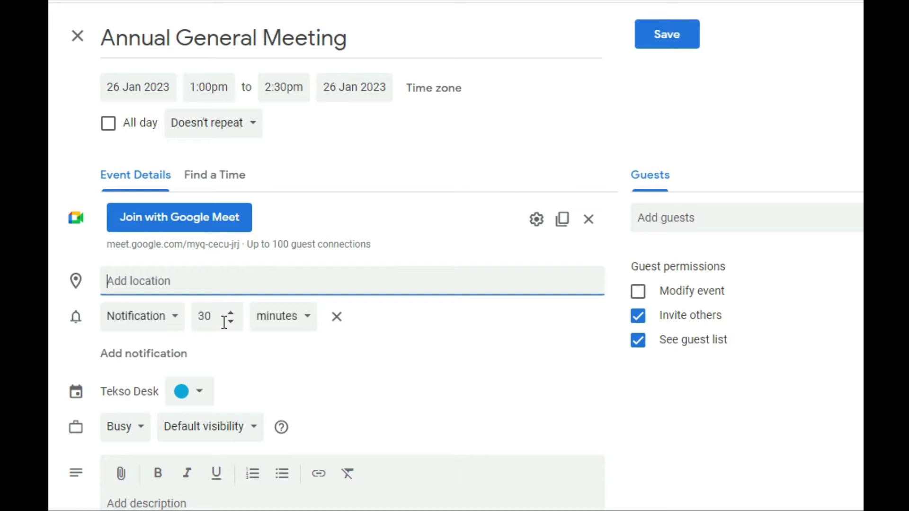
Add the description 'A meeting about the plans to build up the company'
scroll(229, 401, "down", 3)
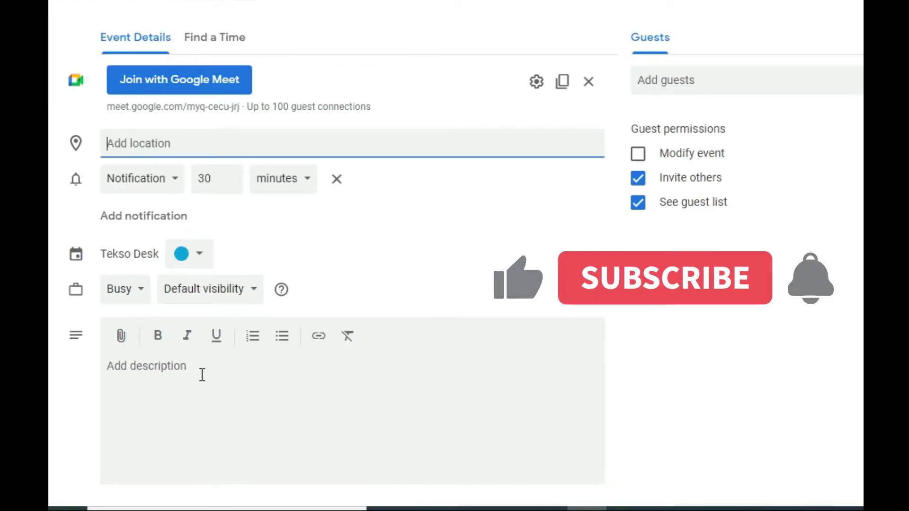
left_click(202, 375)
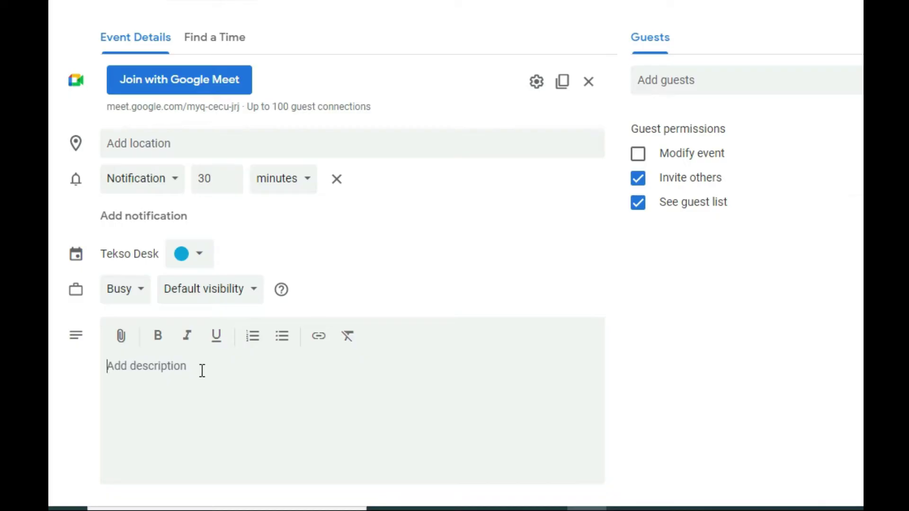
type("A meeting about the plans to build up the company")
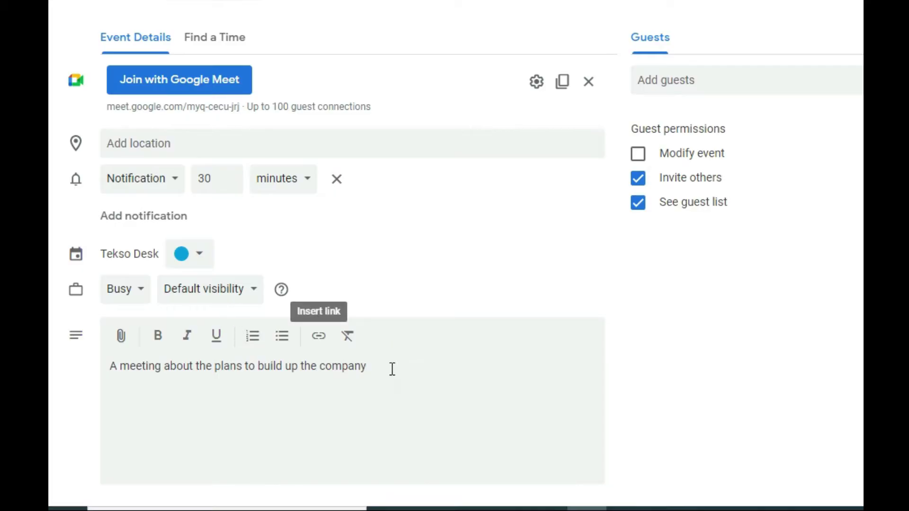
Select the full description text and apply bold formatting to it
mouse_move(392, 370)
left_mouse_down()
mouse_move(108, 367)
mouse_move(361, 367)
mouse_move(249, 361)
mouse_move(213, 365)
mouse_move(380, 371)
left_mouse_up()
left_click(137, 380)
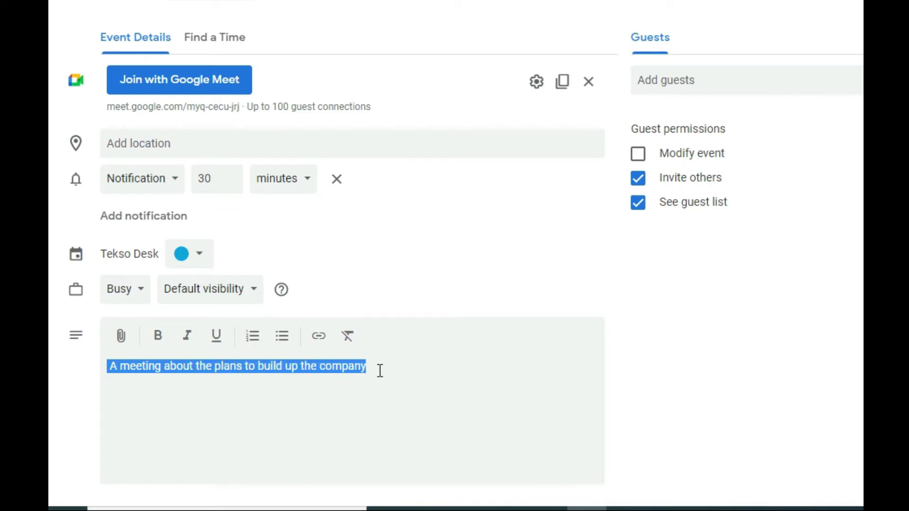
left_click(157, 337)
left_click(305, 395)
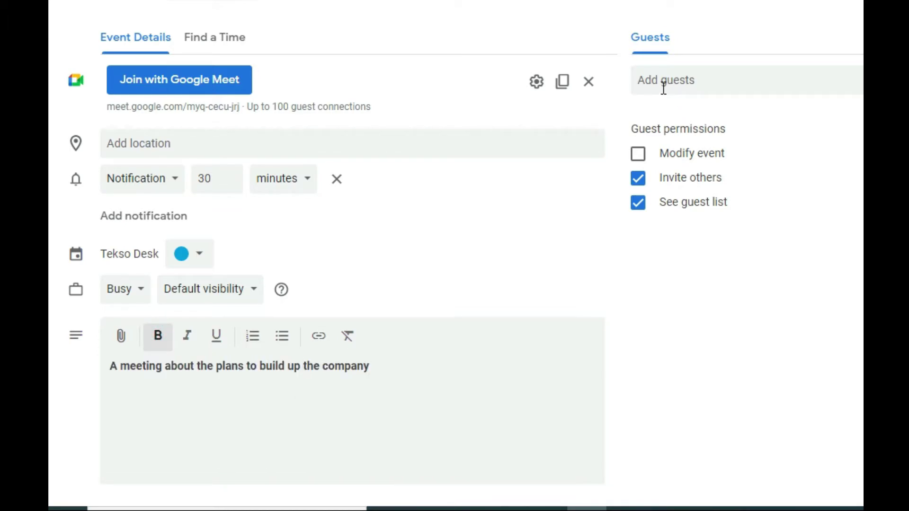
left_click(653, 79)
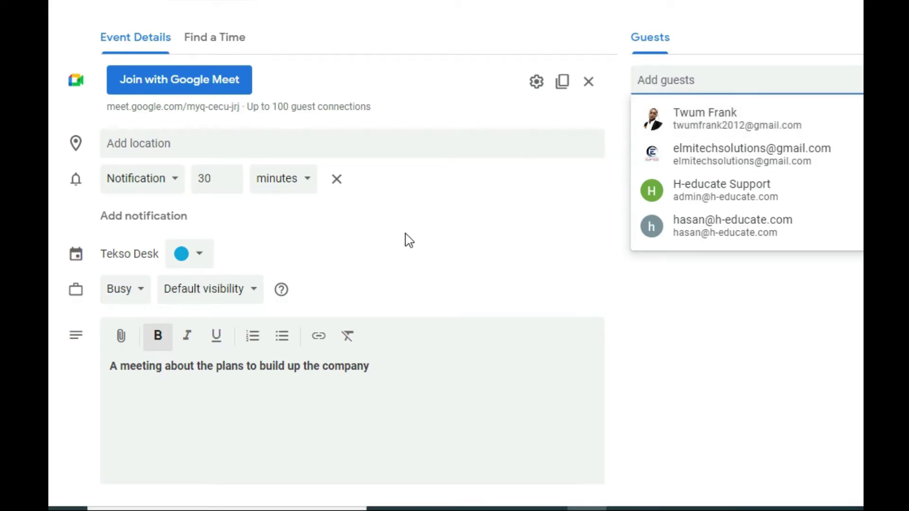
left_click_drag(241, 106, 109, 108)
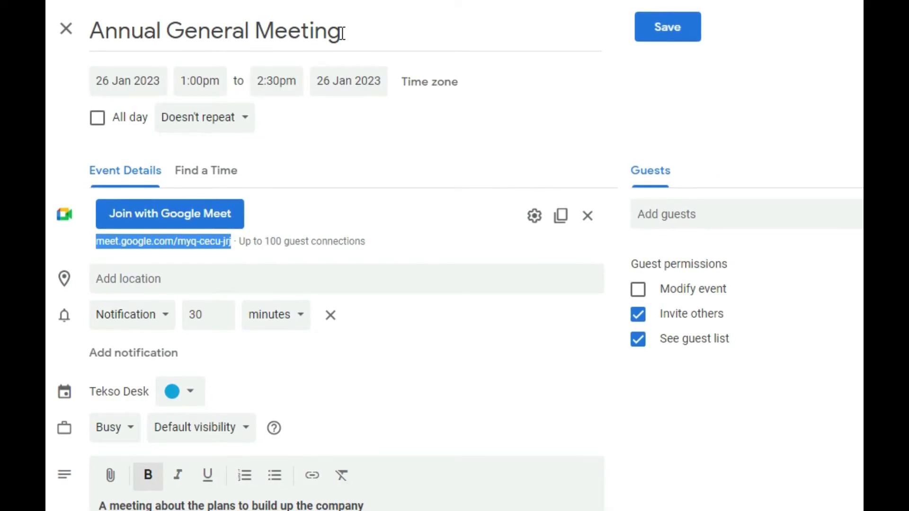
left_click(679, 220)
key("Escape")
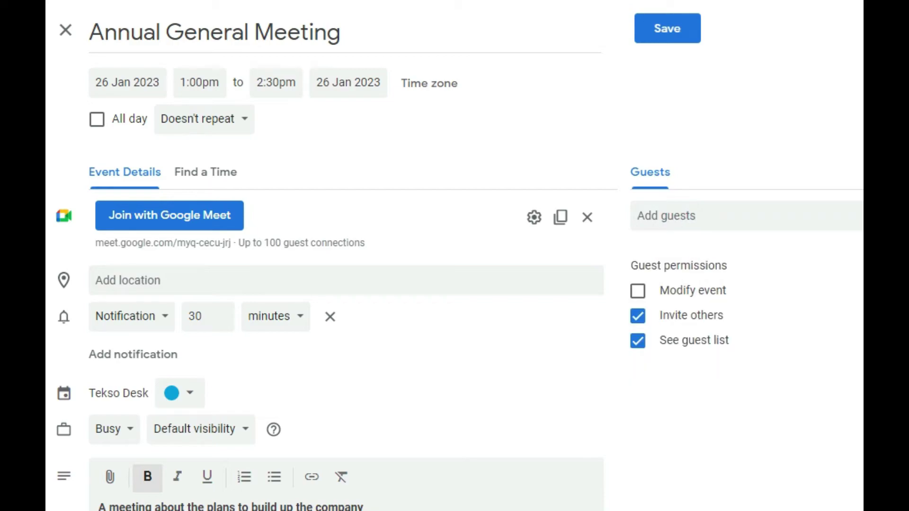
left_click(670, 35)
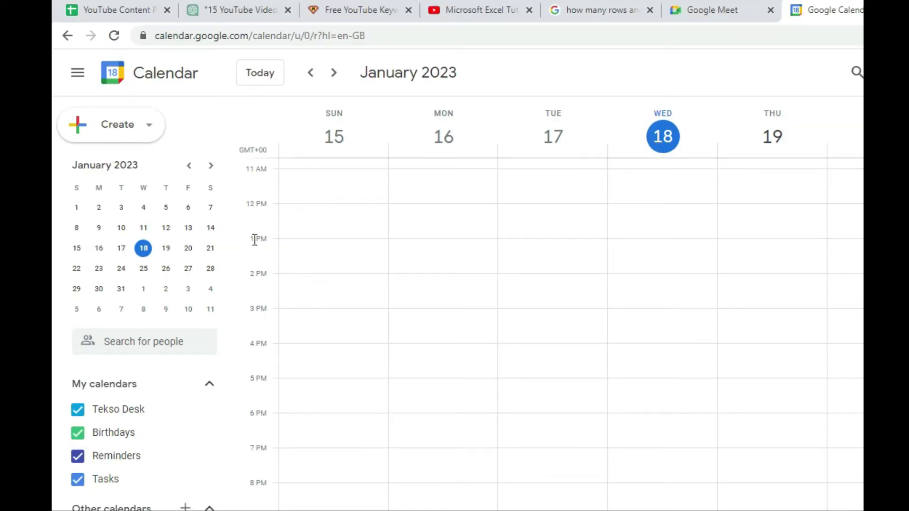
Jump to the week of 26 January, open the Annual General Meeting card, and copy its conference info
left_click(167, 270)
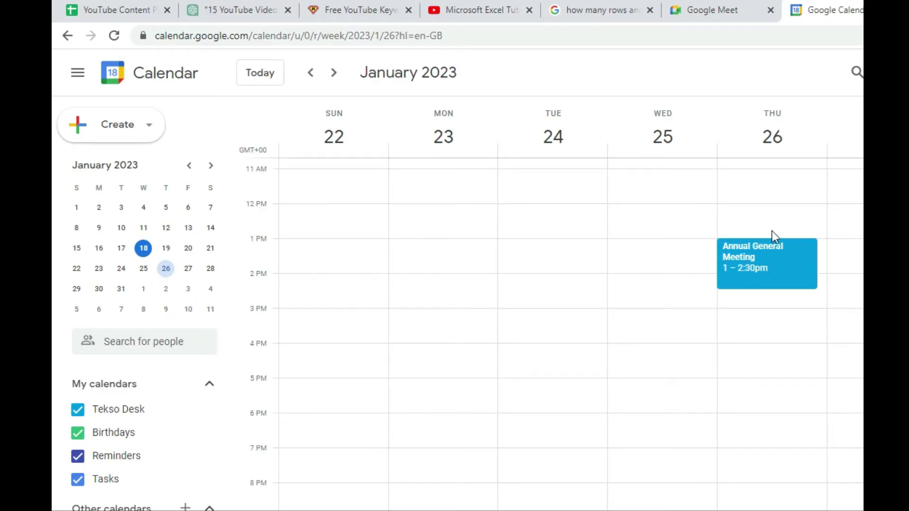
left_click(757, 266)
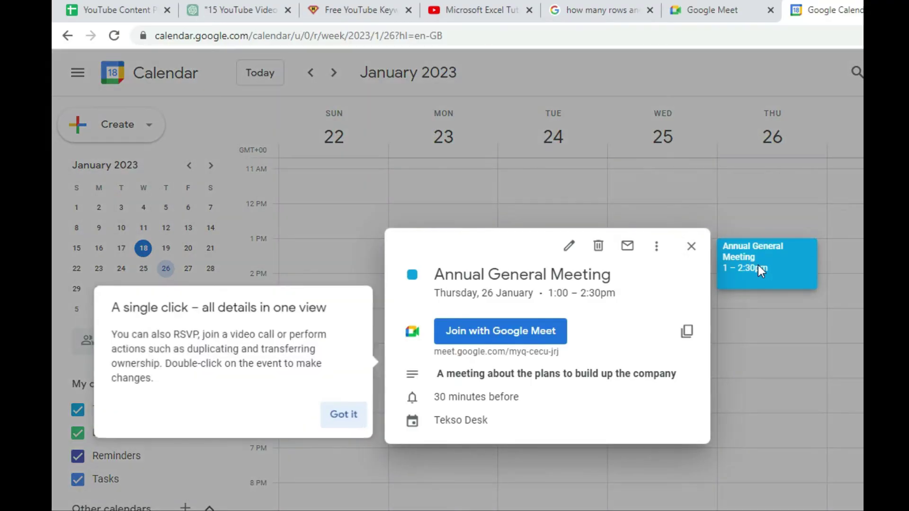
left_click(346, 413)
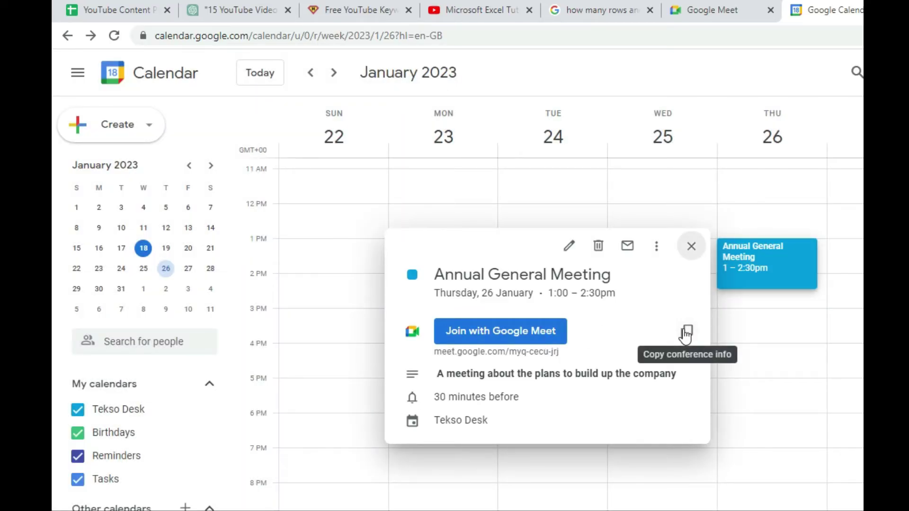
left_click(686, 333)
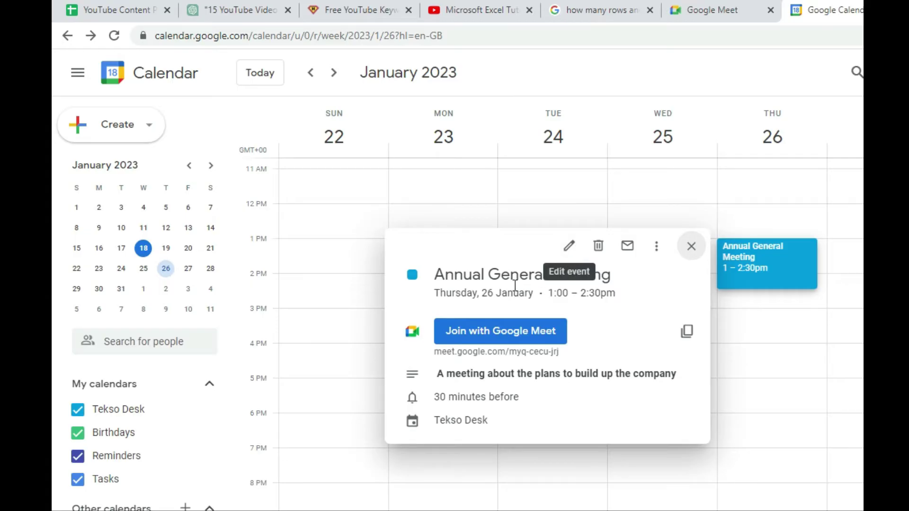
Re-save the Annual General Meeting event, postpone the notifications prompt, and reopen its details card
left_click(570, 250)
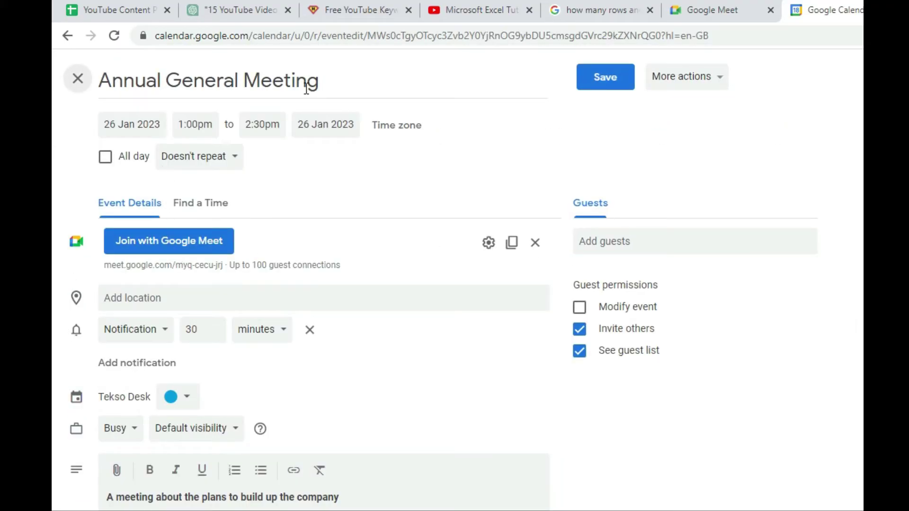
left_click(590, 83)
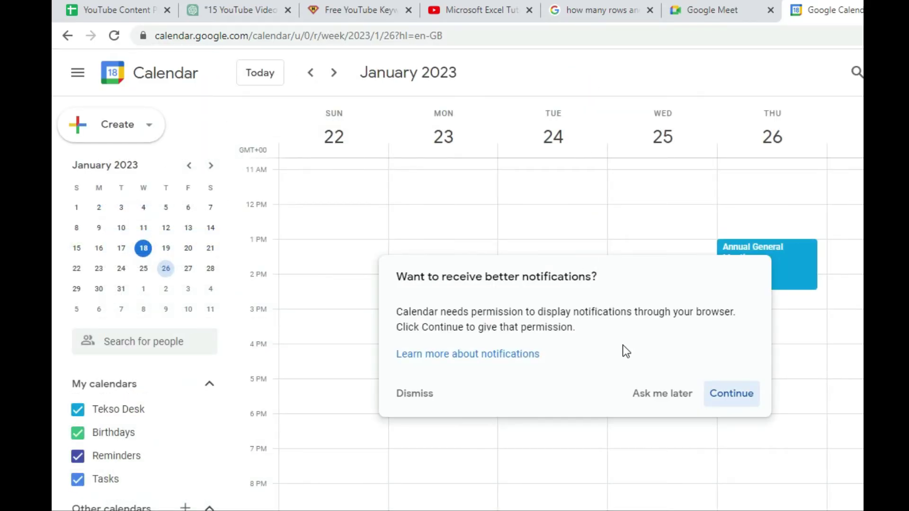
left_click(661, 396)
left_click(748, 260)
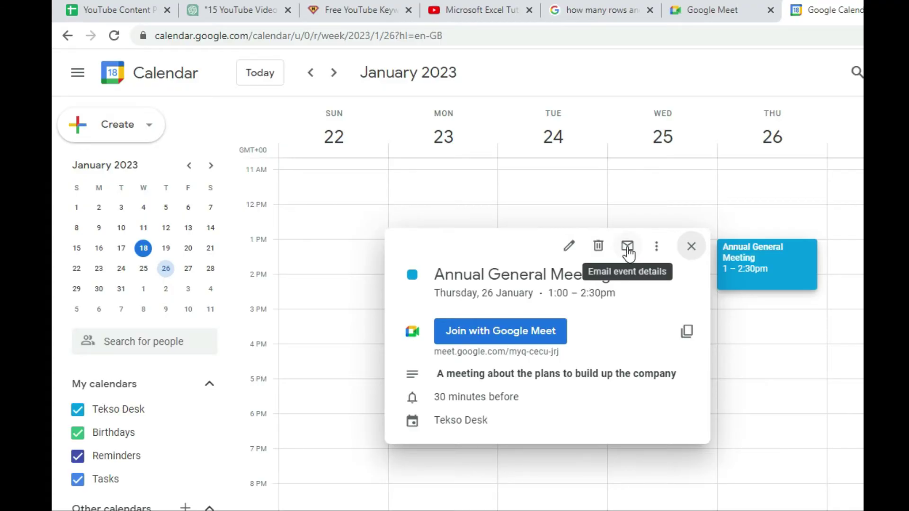
Close the event card, check the Google Meet tab, and reopen the Annual General Meeting details
left_click(692, 247)
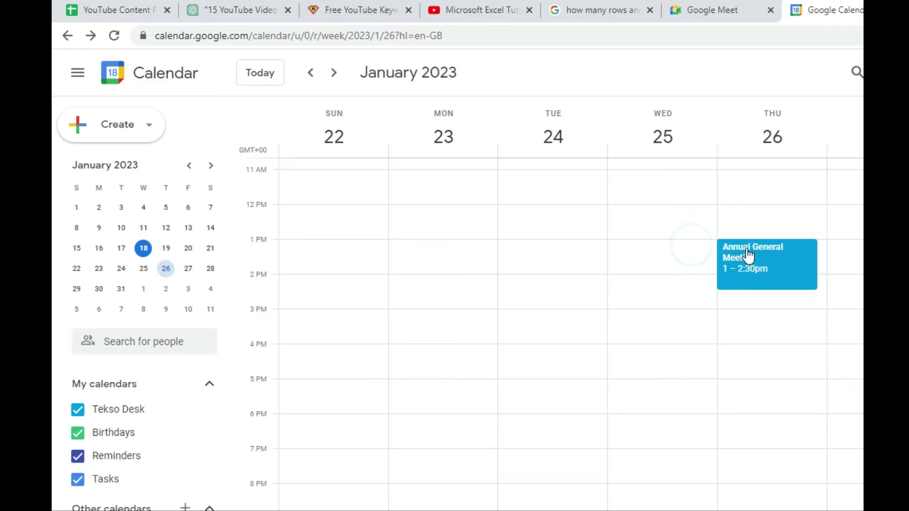
left_click(706, 13)
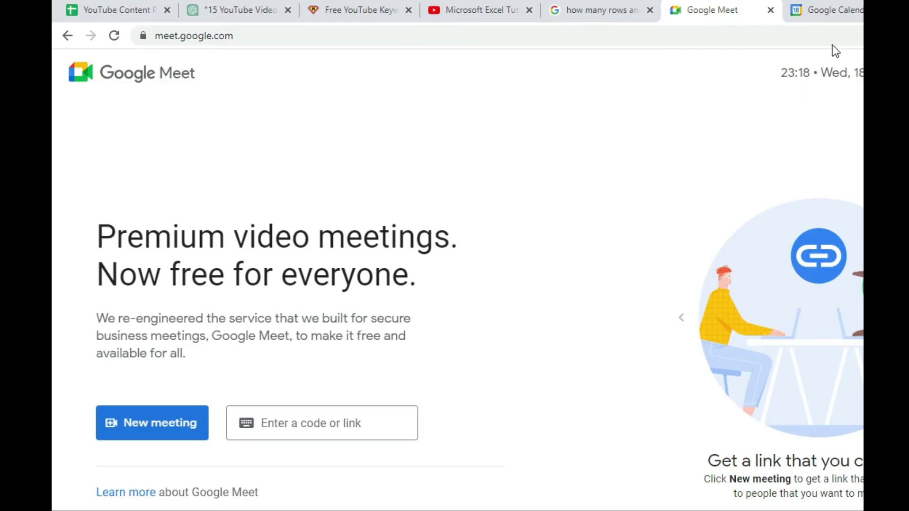
left_click(820, 10)
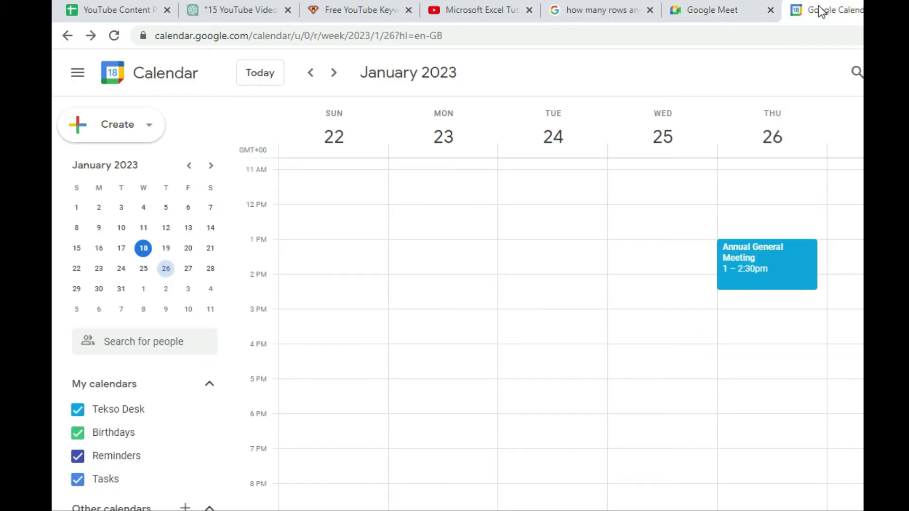
left_click(739, 258)
Copy the event's meet.google.com link and switch to the Google Meet start page
left_click_drag(559, 351, 436, 351)
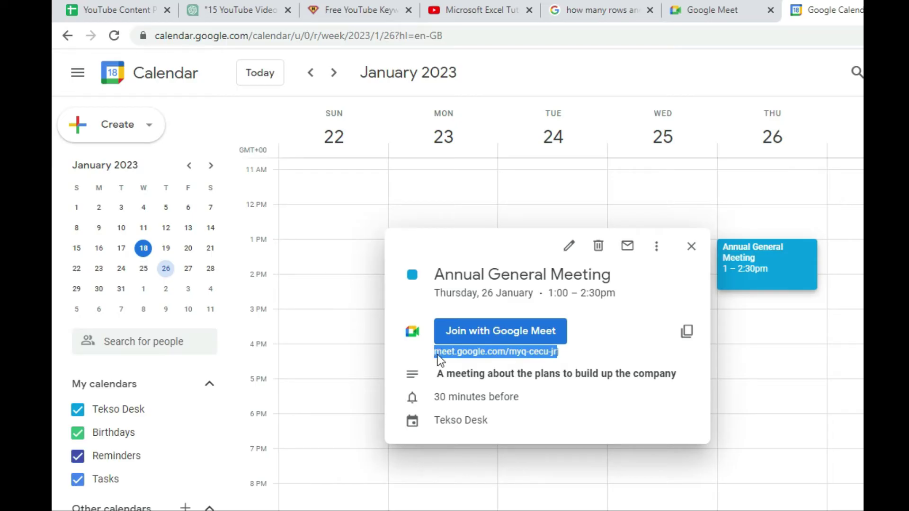
right_click(437, 354)
left_click(454, 367)
left_click(706, 14)
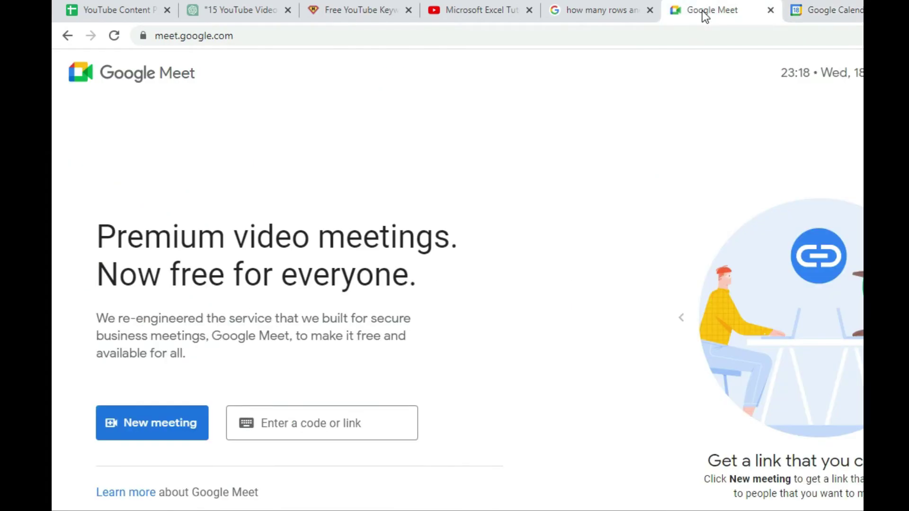
Paste the copied Meet link into the code field, join, and block Meet's notification request
left_click(283, 428)
key("ctrl+v")
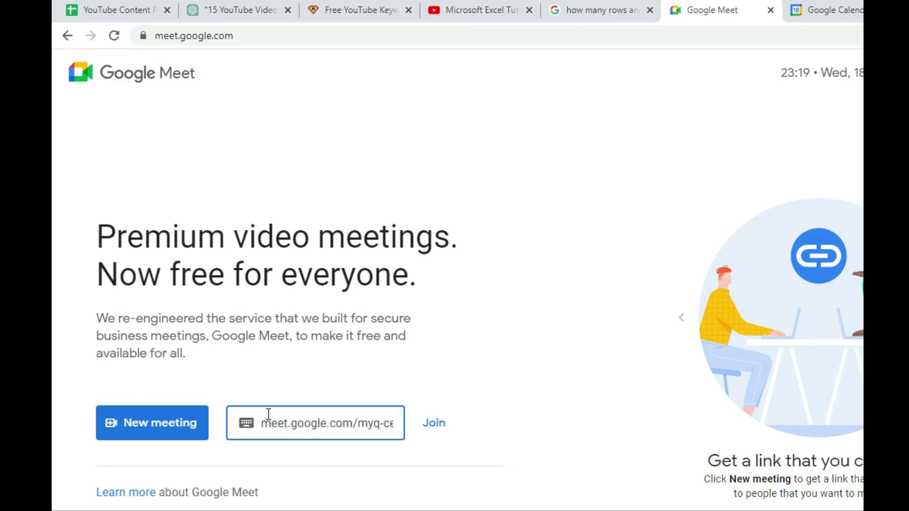
left_click(434, 427)
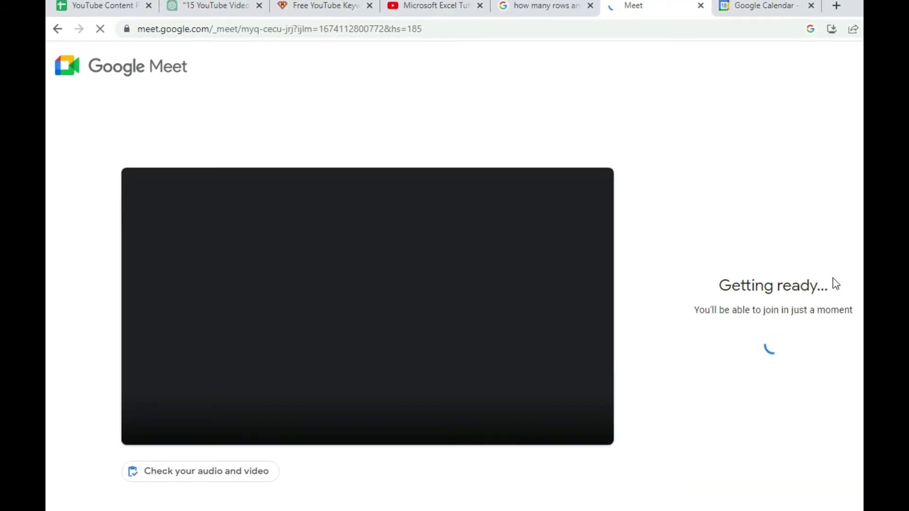
left_click(277, 105)
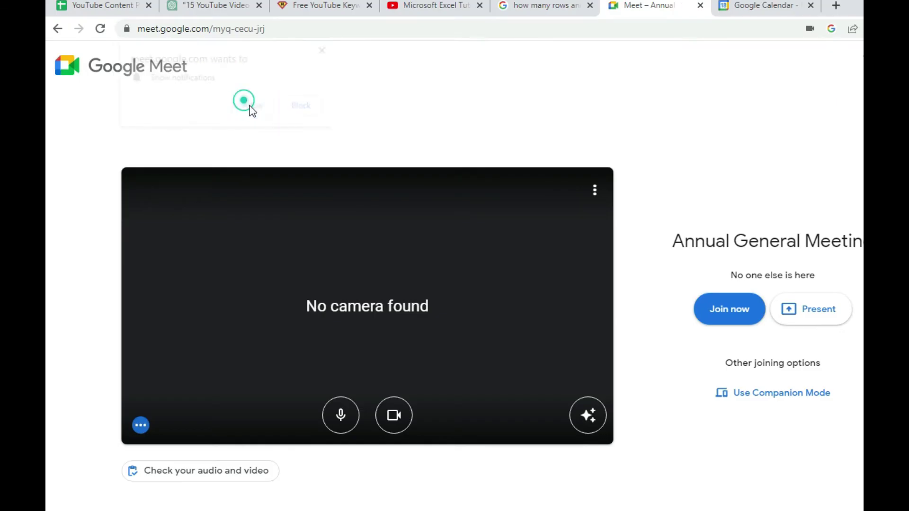
Join the Annual General Meeting call, dismiss the safety and whiteboard tips, and show the People list
left_click(730, 320)
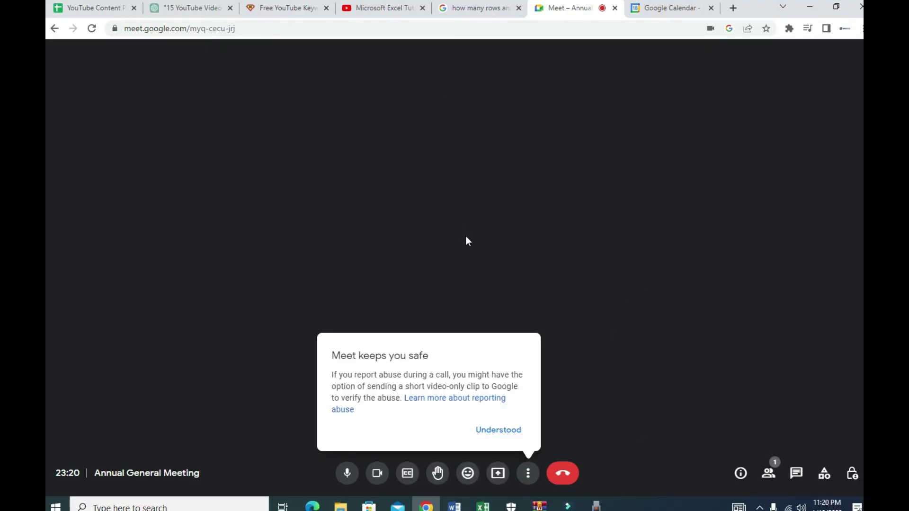
left_click(489, 437)
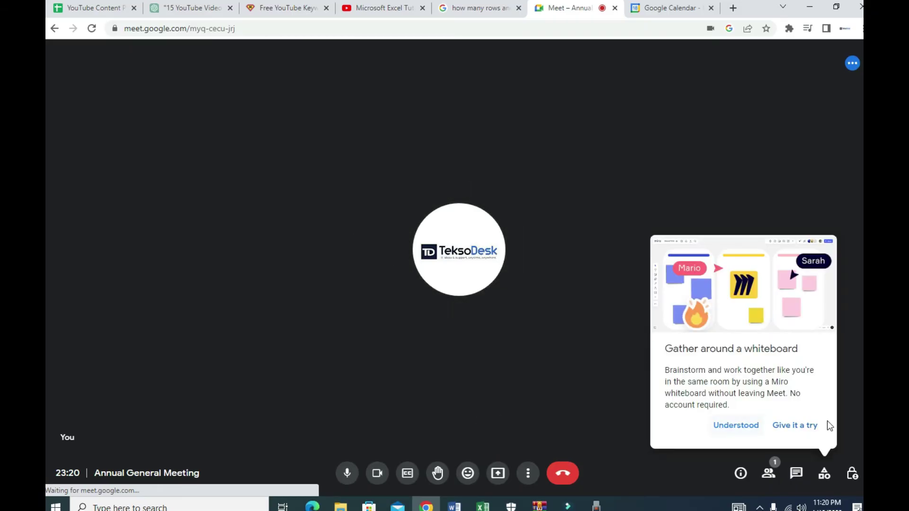
left_click(794, 427)
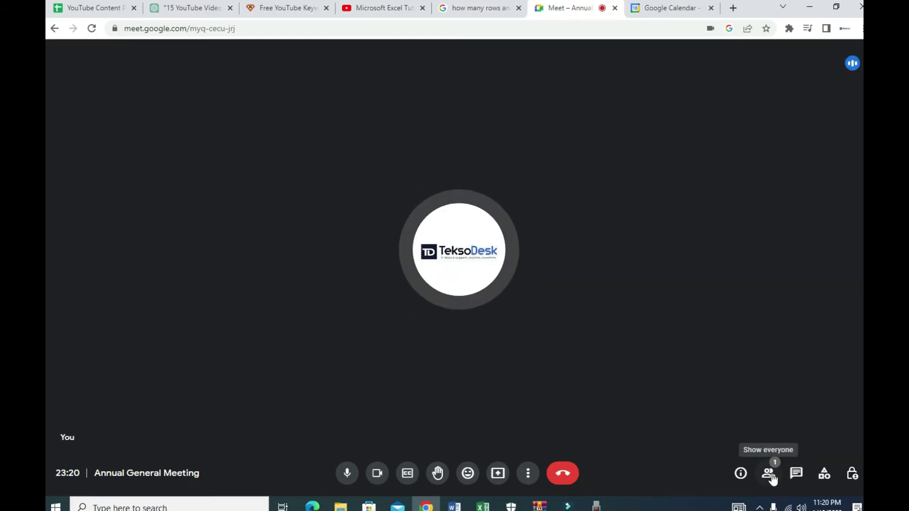
left_click(769, 474)
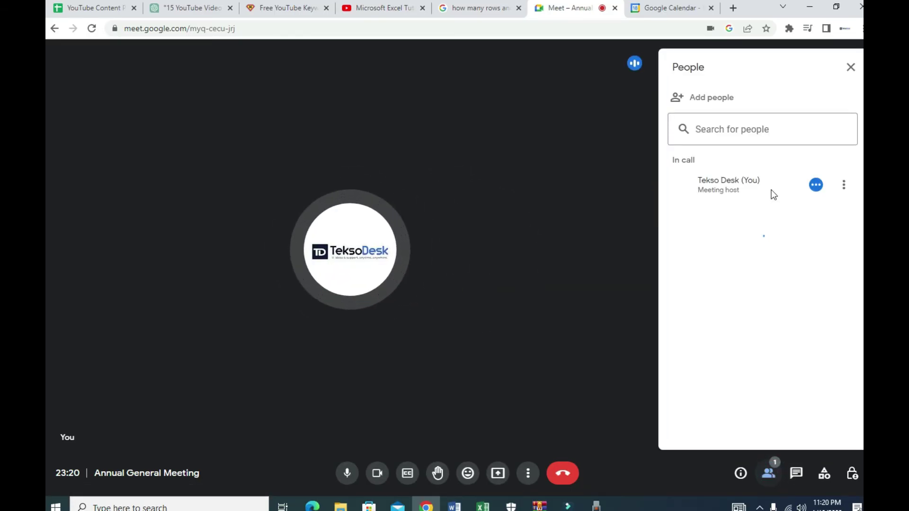
left_click(634, 198)
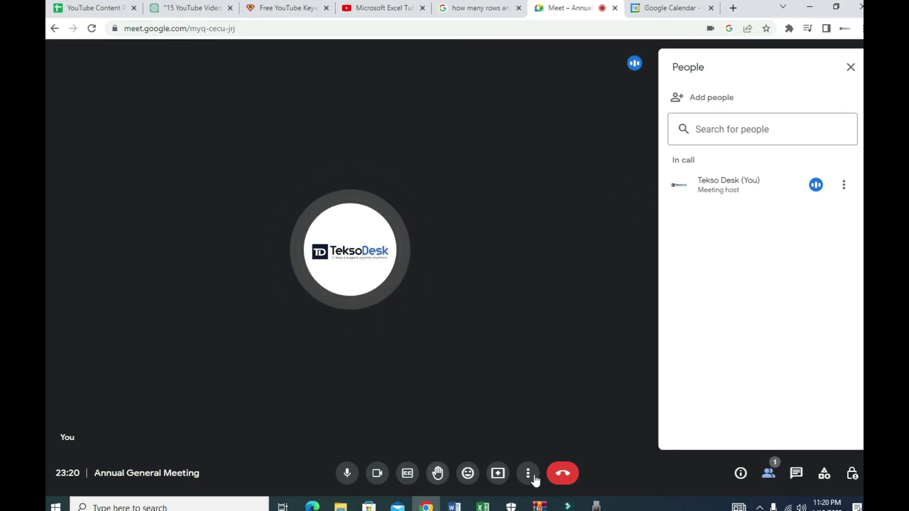
Turn the camera off, switch live captions on and back off, and open the emoji reactions bar
left_click(377, 473)
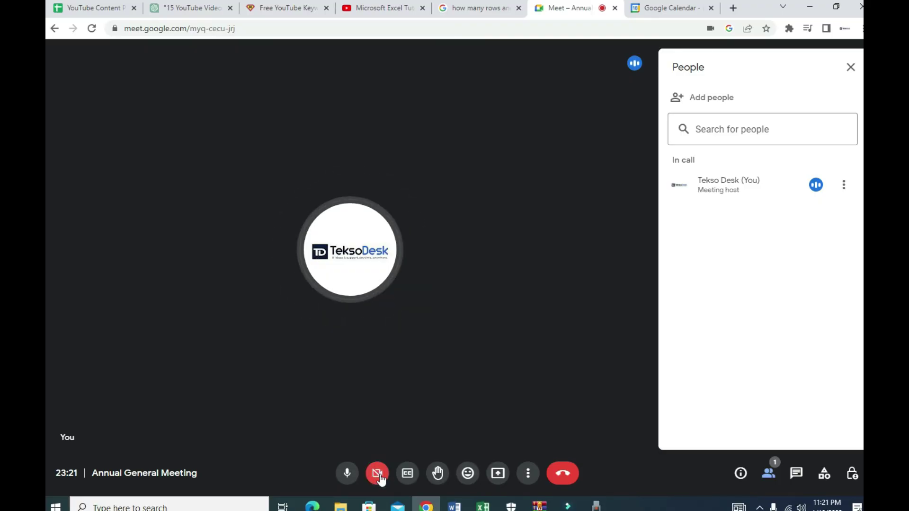
left_click(410, 477)
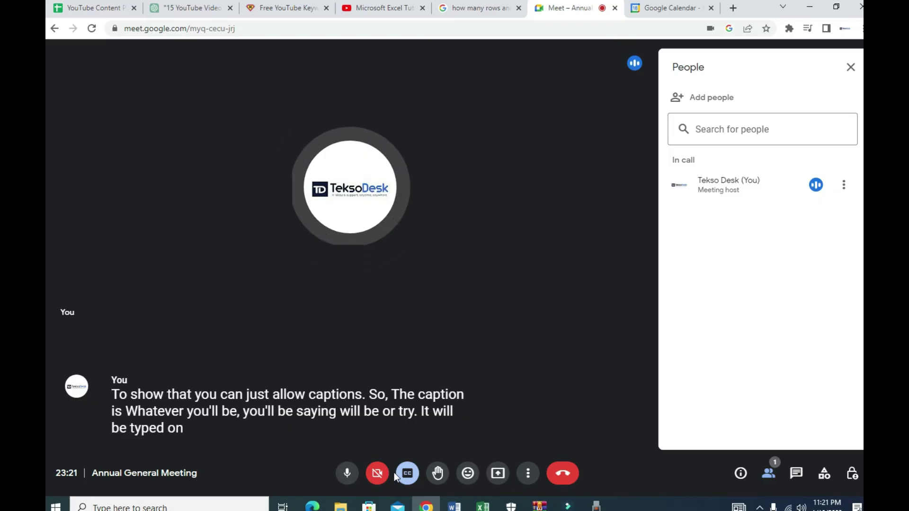
left_click(407, 473)
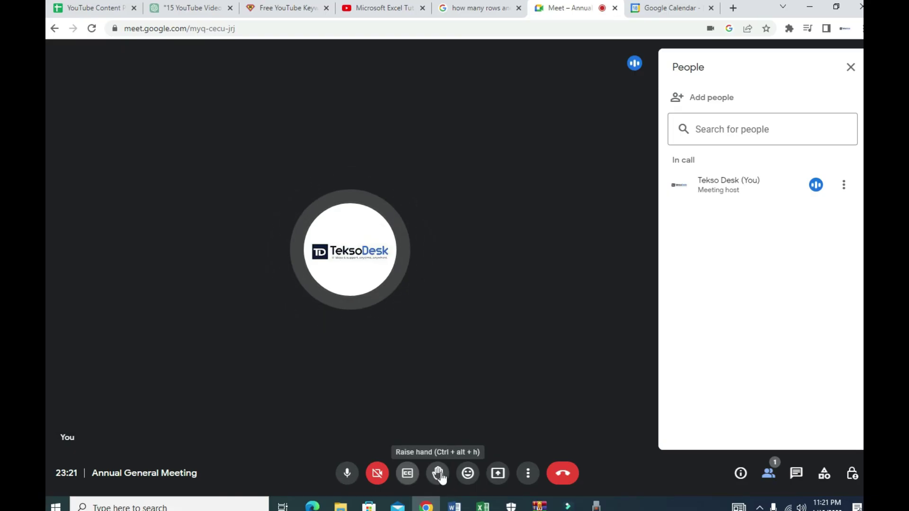
left_click(466, 476)
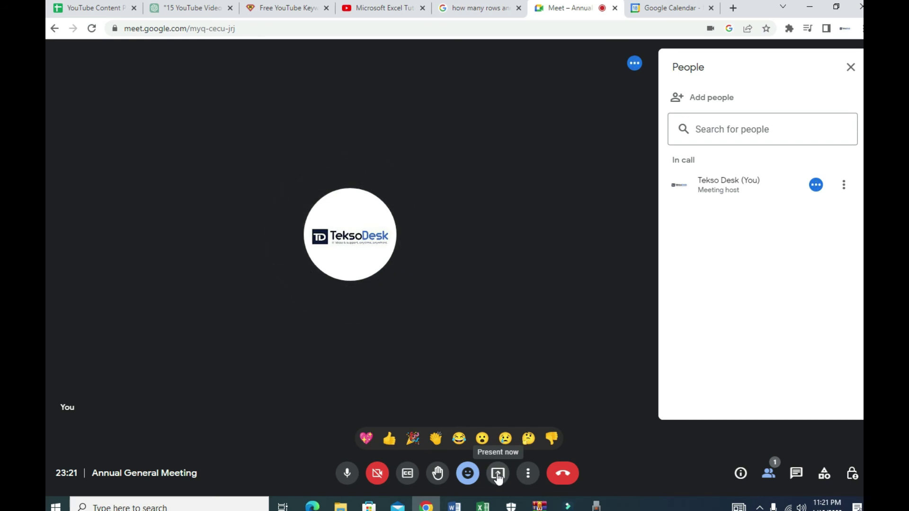
left_click(528, 474)
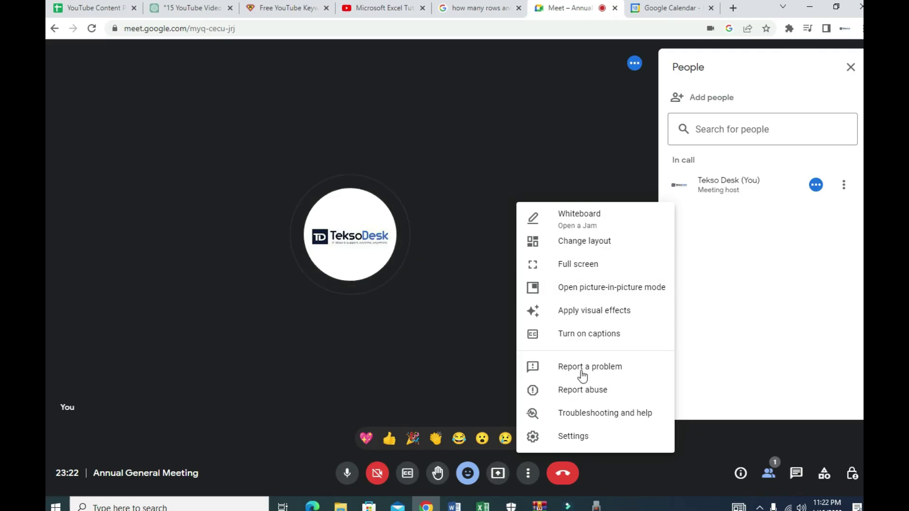
left_click(487, 386)
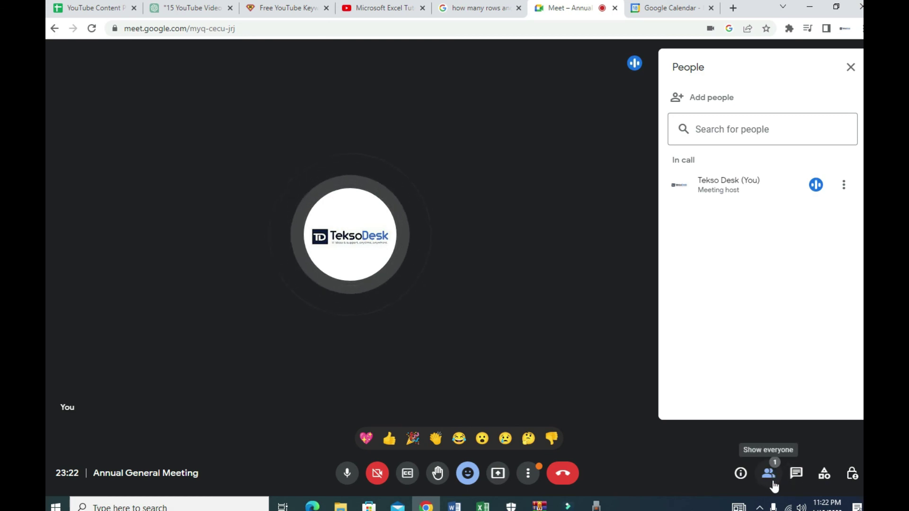
View the in-call chat and message box, then the Activities panel, and close the side panel
left_click(796, 474)
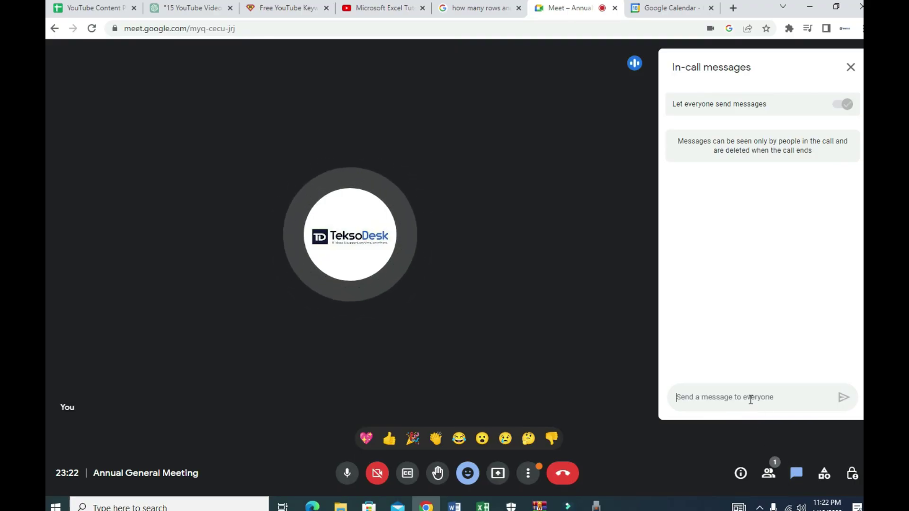
left_click(751, 399)
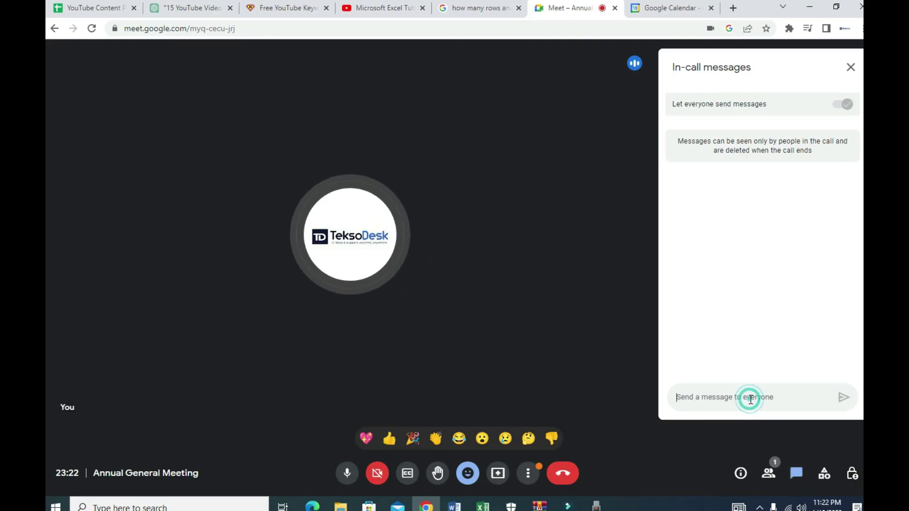
left_click(824, 476)
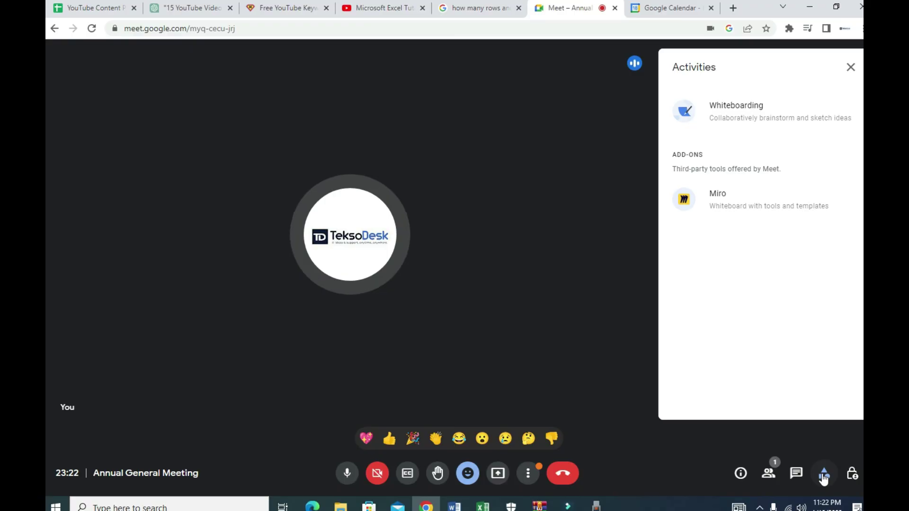
left_click(852, 68)
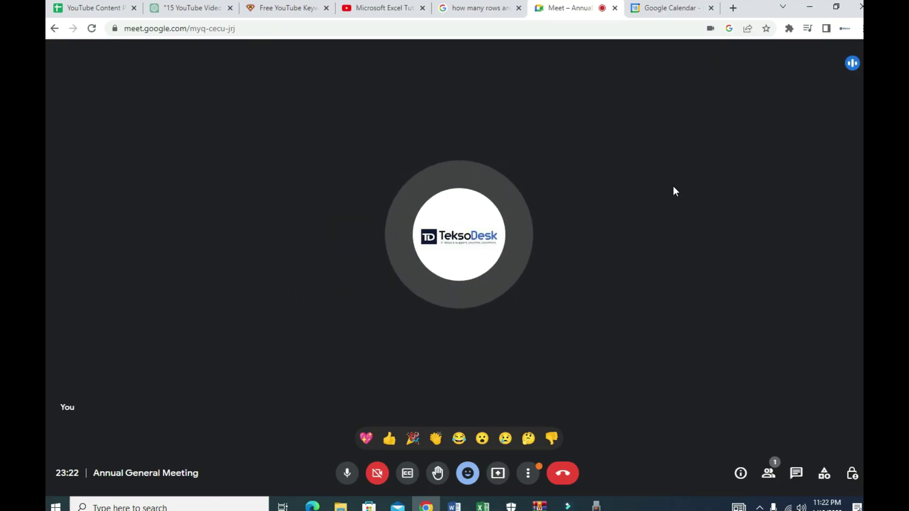